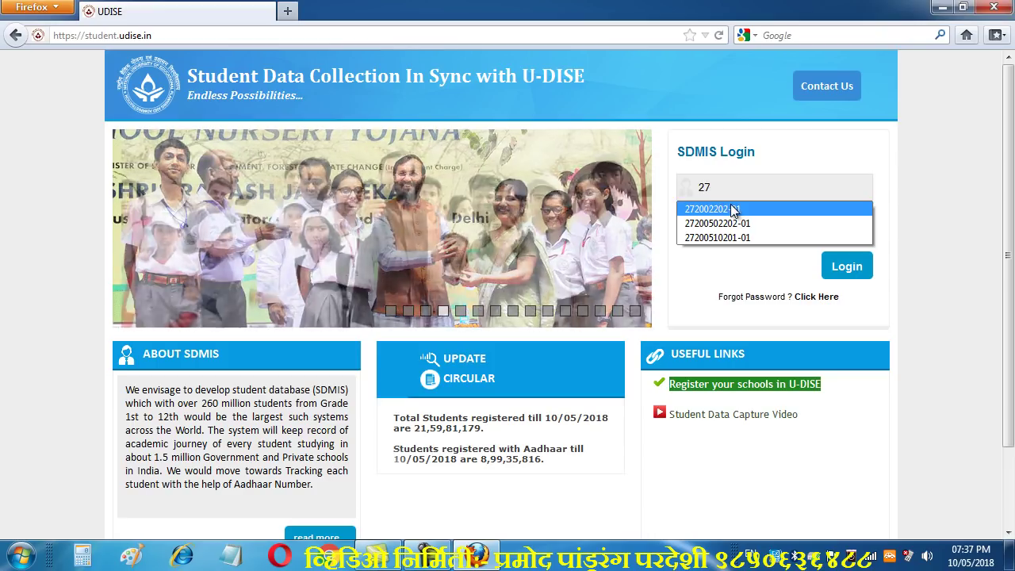
# Log in to SDMIS with the school's saved login ID and the account password
pyautogui.click(730, 238)
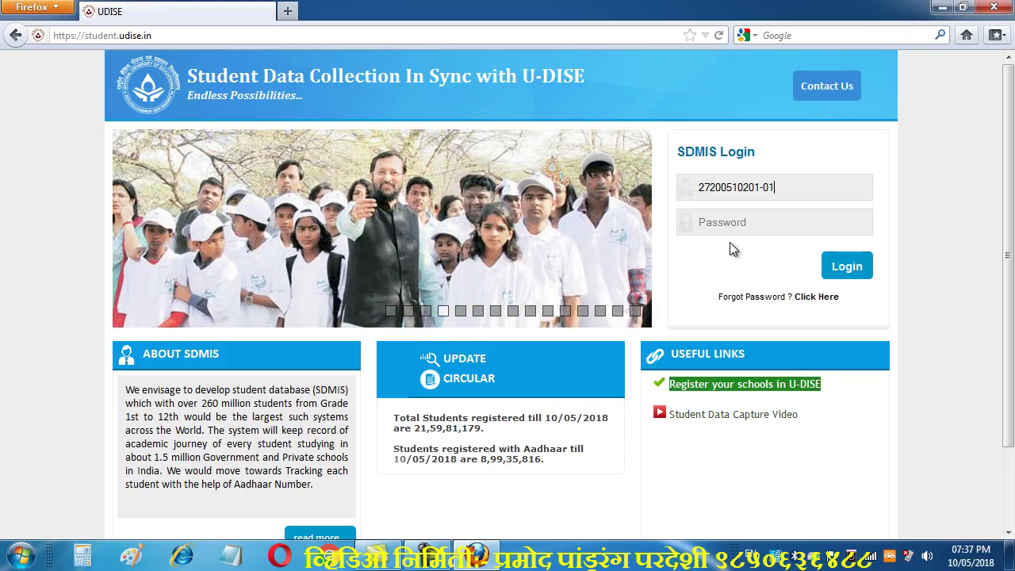
pyautogui.click(739, 228)
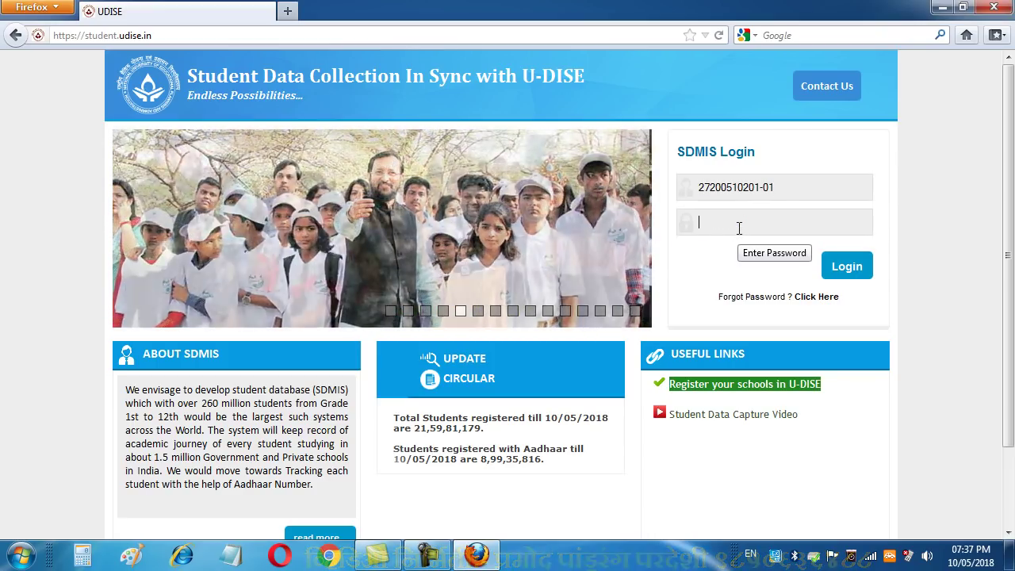
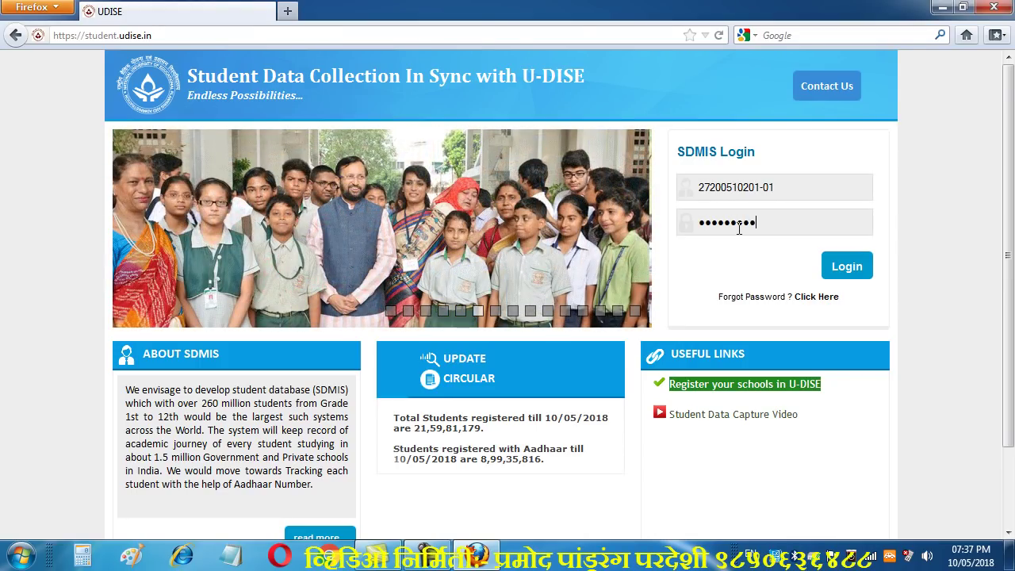
pyautogui.click(854, 274)
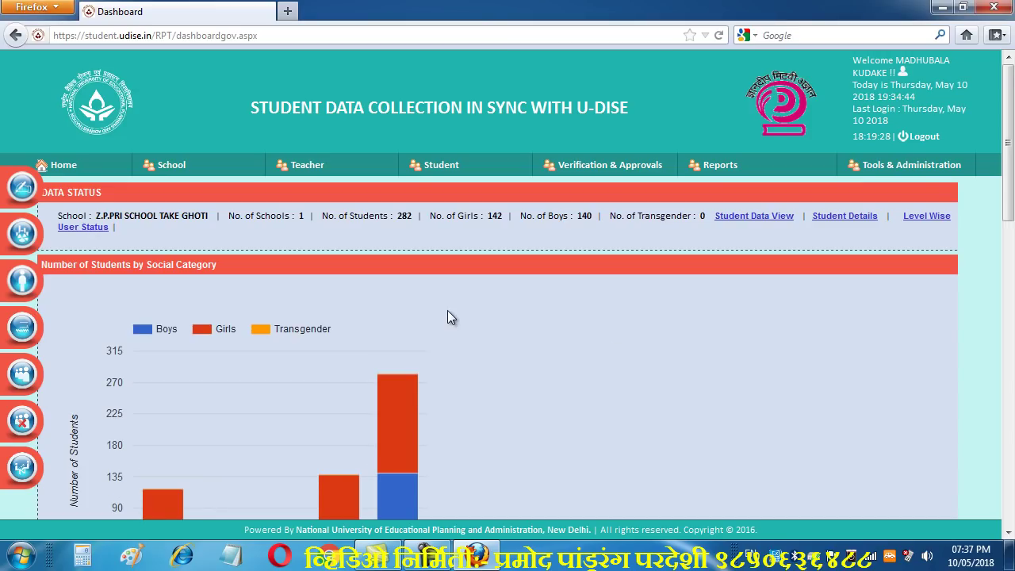
# Go to Student Info. Update from the Student menu
pyautogui.moveTo(441, 166)
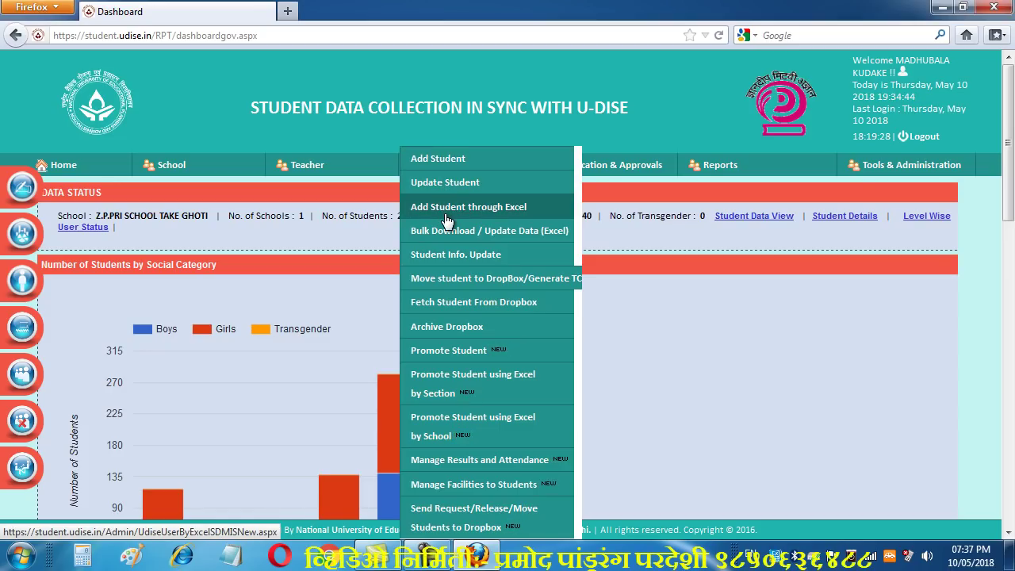
pyautogui.click(468, 265)
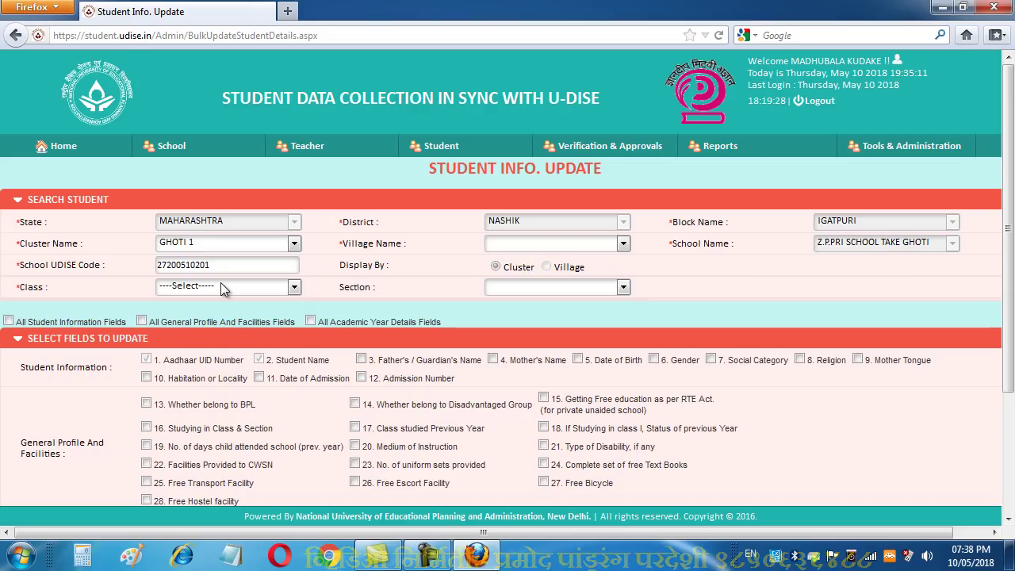
# Choose class I and section A in the student search dropdowns
pyautogui.click(222, 288)
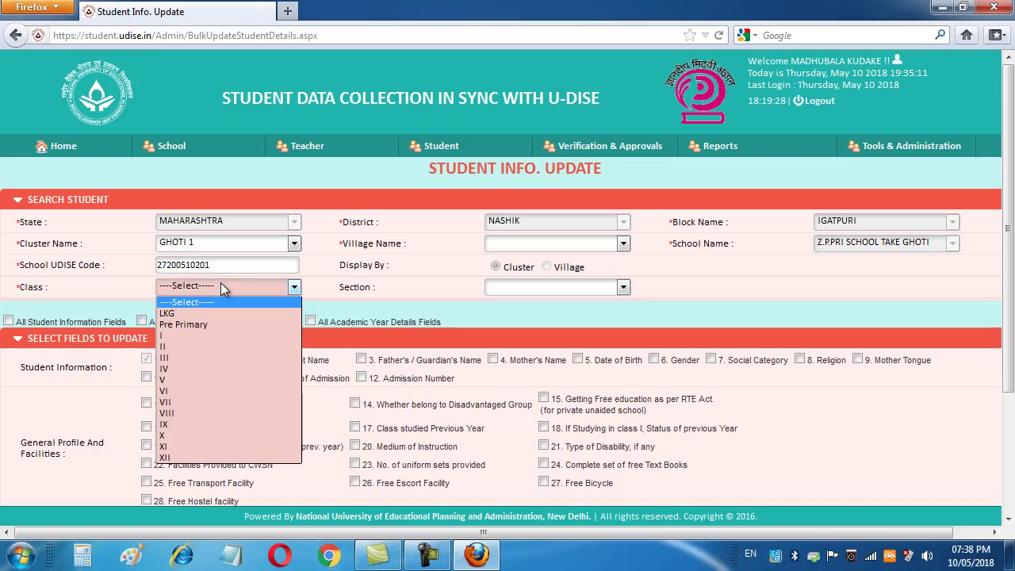
pyautogui.click(178, 339)
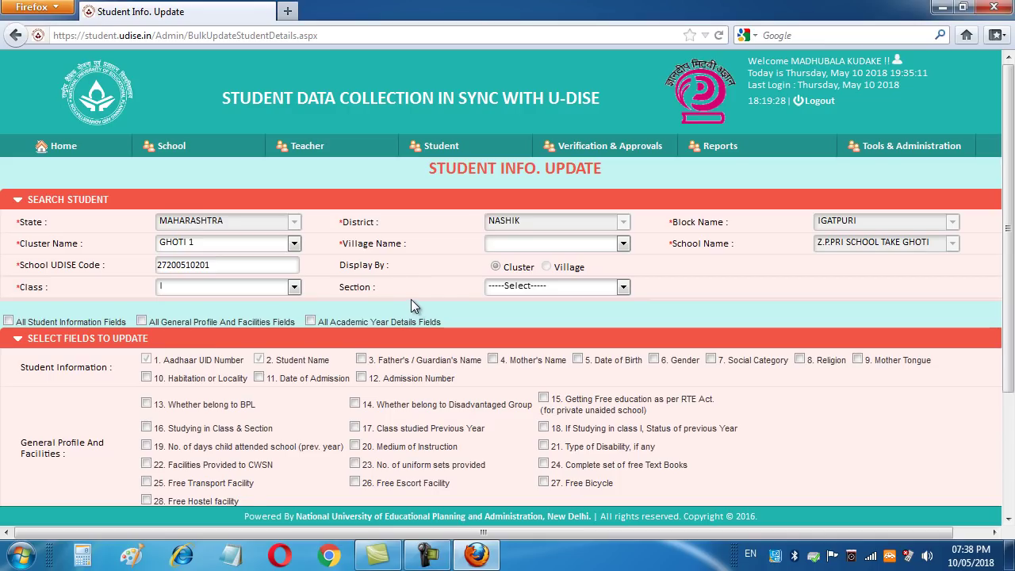
pyautogui.click(532, 286)
pyautogui.click(519, 308)
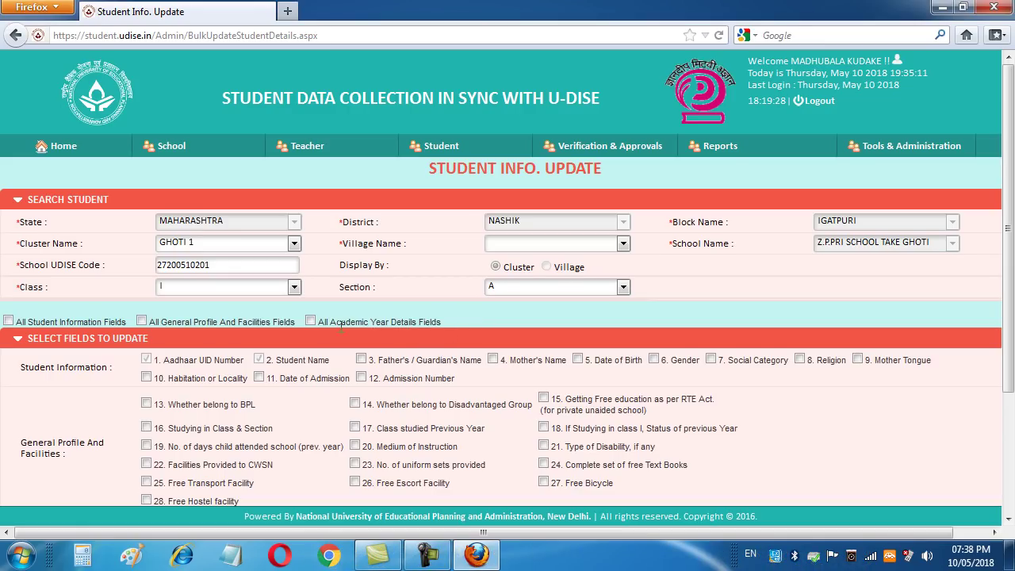
# Tick all Student Information, General Profile and Facilities, and Academic Year fields, plus 44. Email ID
pyautogui.click(8, 322)
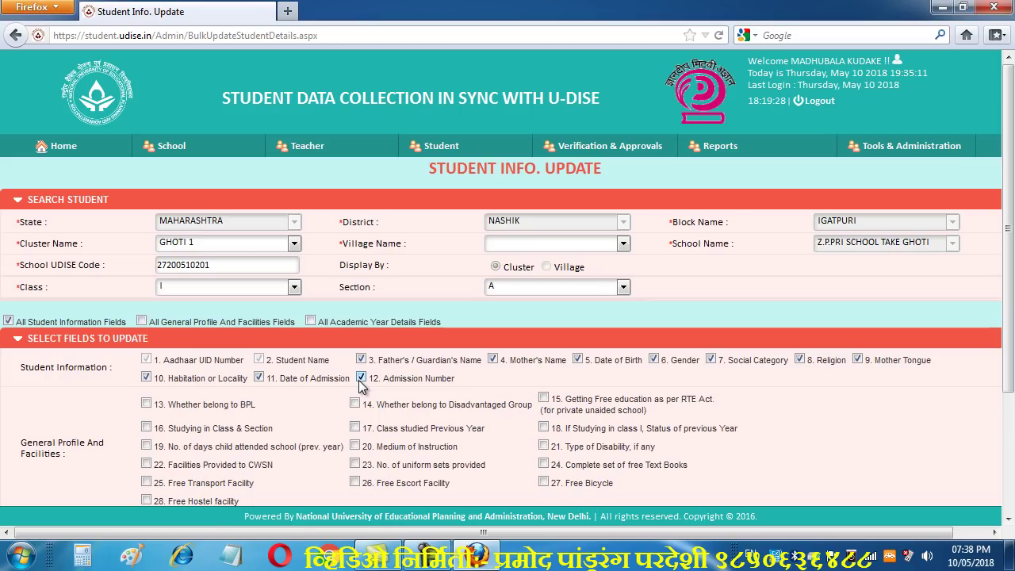
pyautogui.click(142, 322)
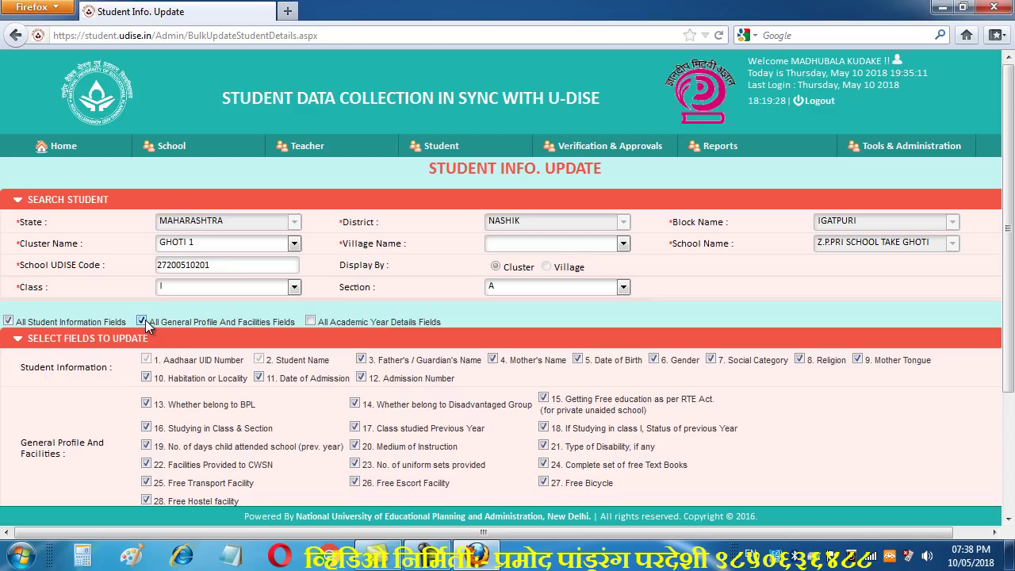
pyautogui.scroll(-2, 199, 462)
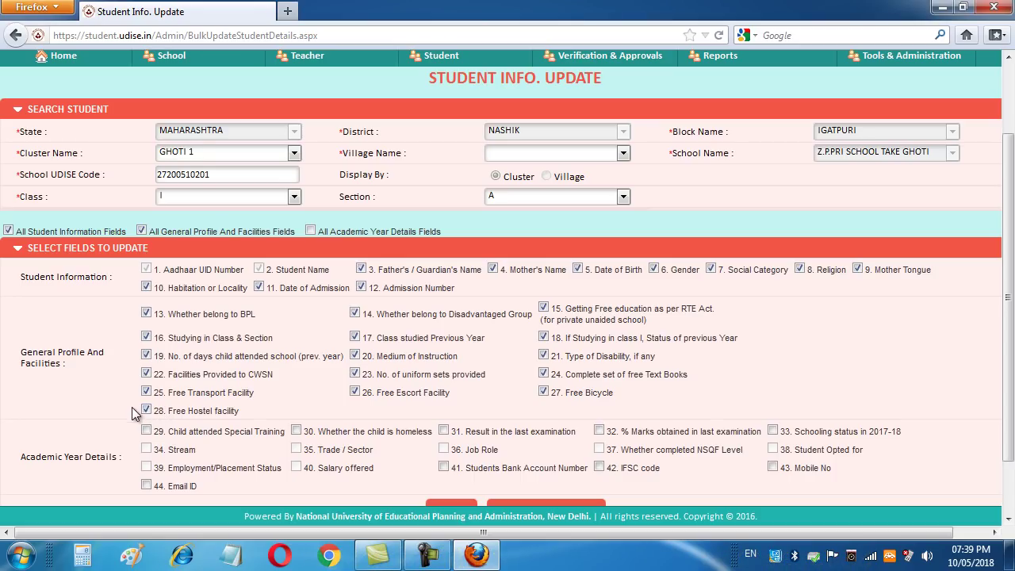
pyautogui.click(310, 232)
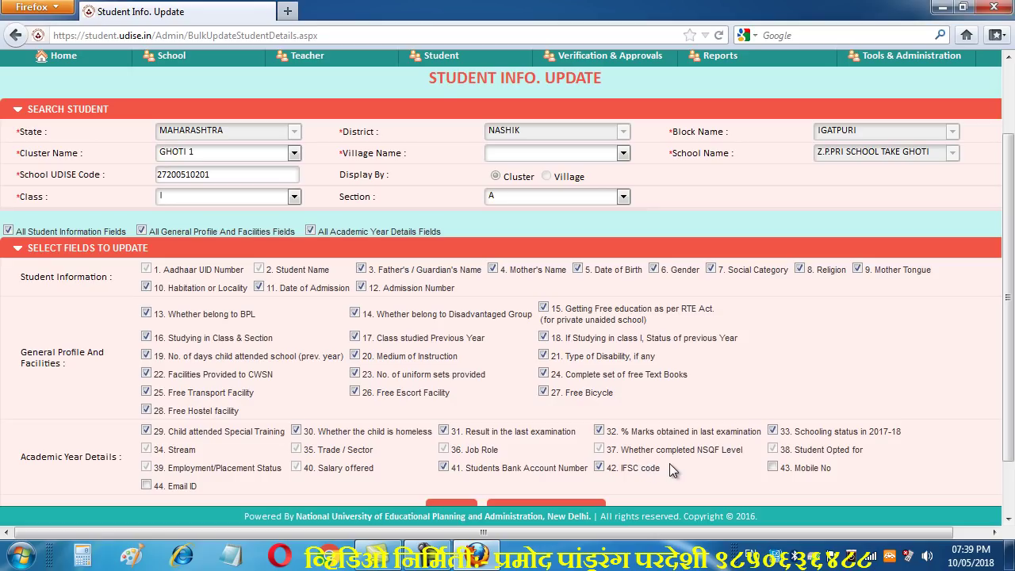
pyautogui.scroll(-2, 725, 481)
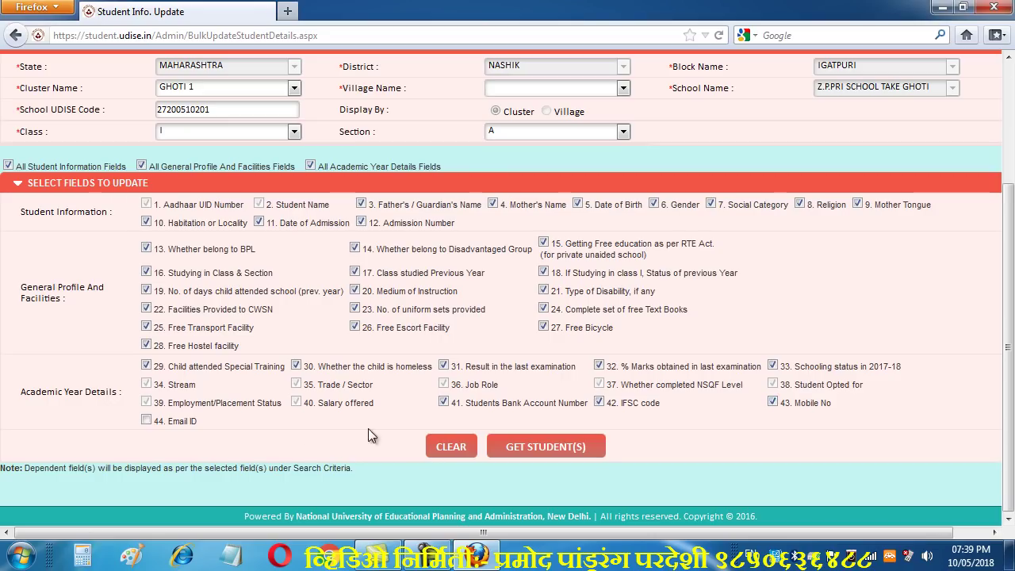
pyautogui.click(148, 419)
# Run GET STUDENT(S) to load the Class I, section A student table
pyautogui.click(562, 449)
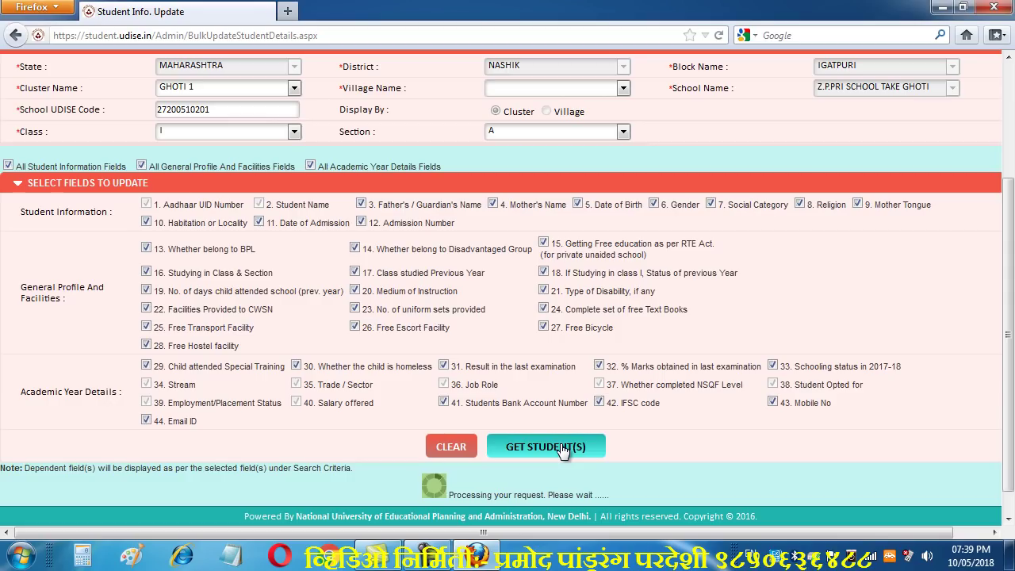
pyautogui.scroll(-1, 561, 450)
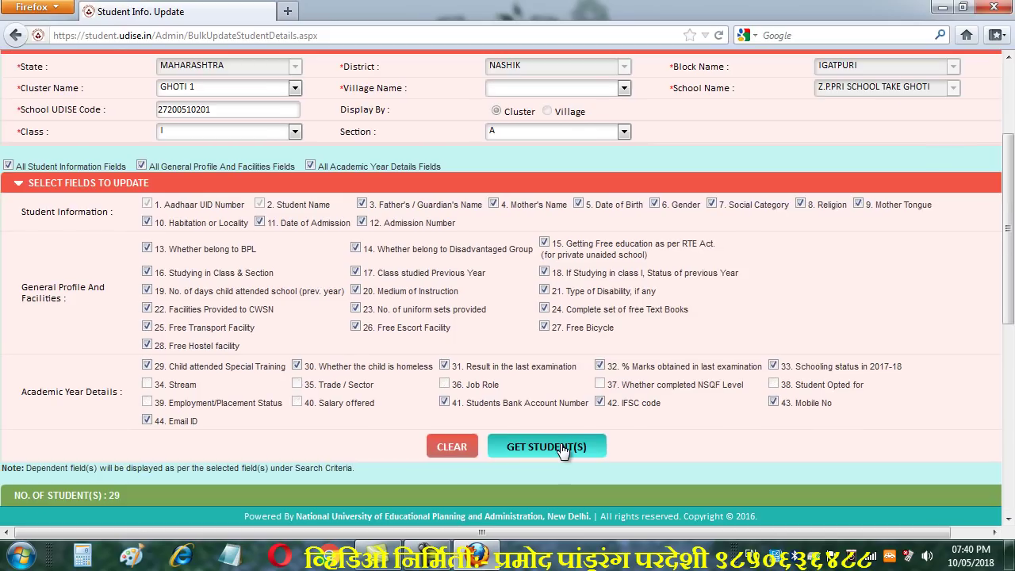
pyautogui.scroll(-2, 561, 450)
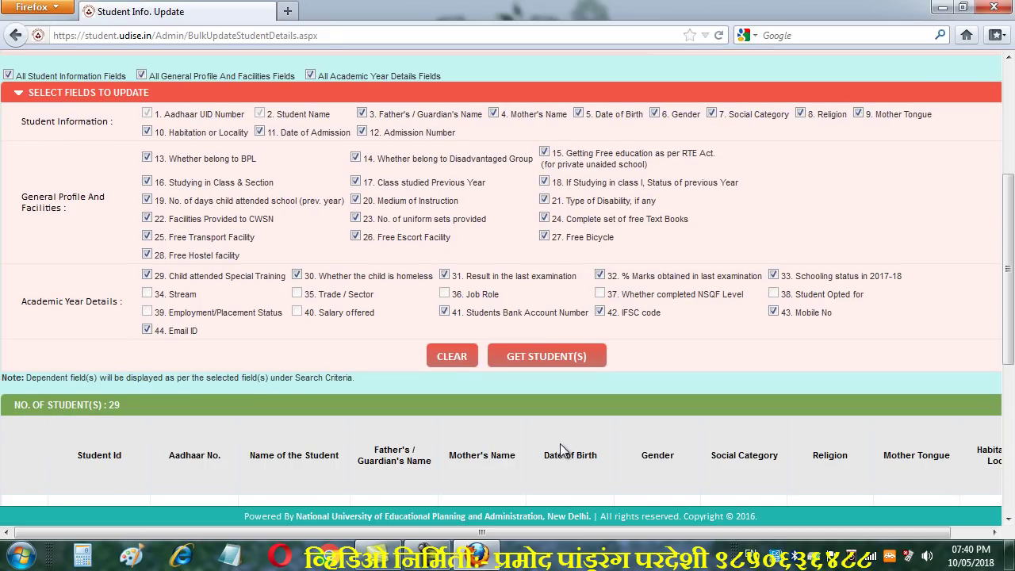
pyautogui.scroll(-2, 561, 449)
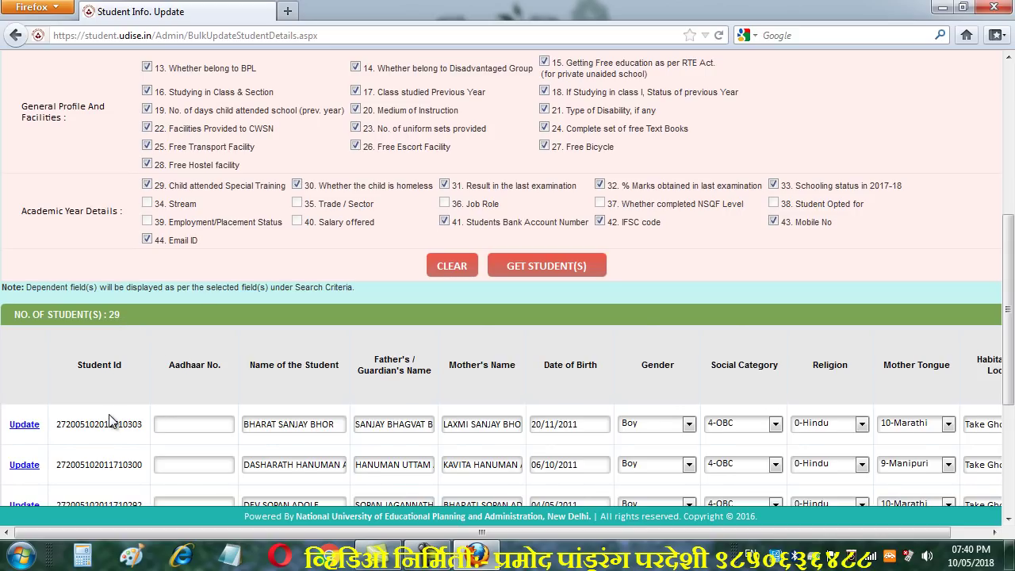
pyautogui.scroll(-1, 111, 420)
pyautogui.scroll(1, 111, 420)
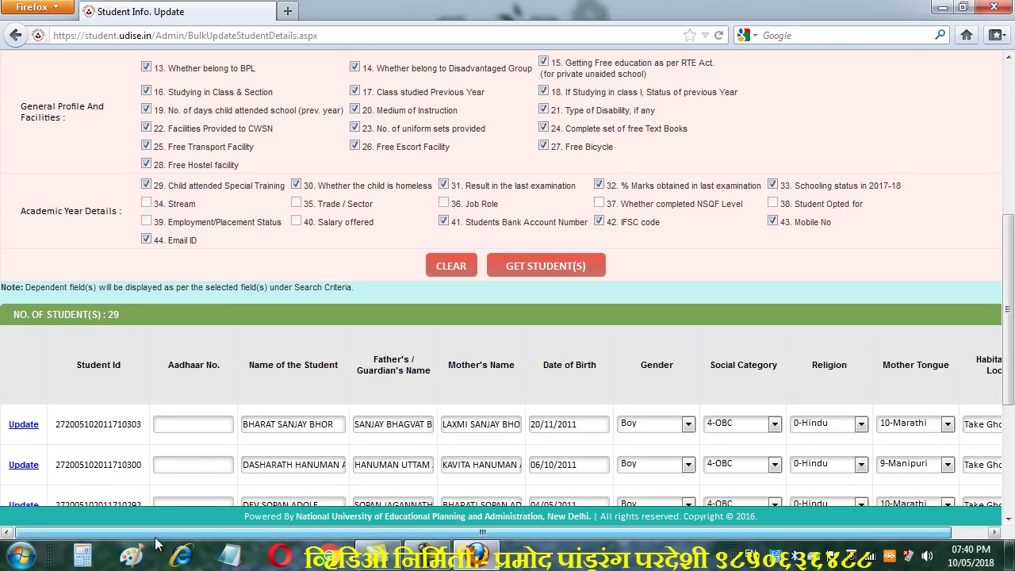
pyautogui.hscroll(1, 207, 508)
pyautogui.scroll(-1, 271, 461)
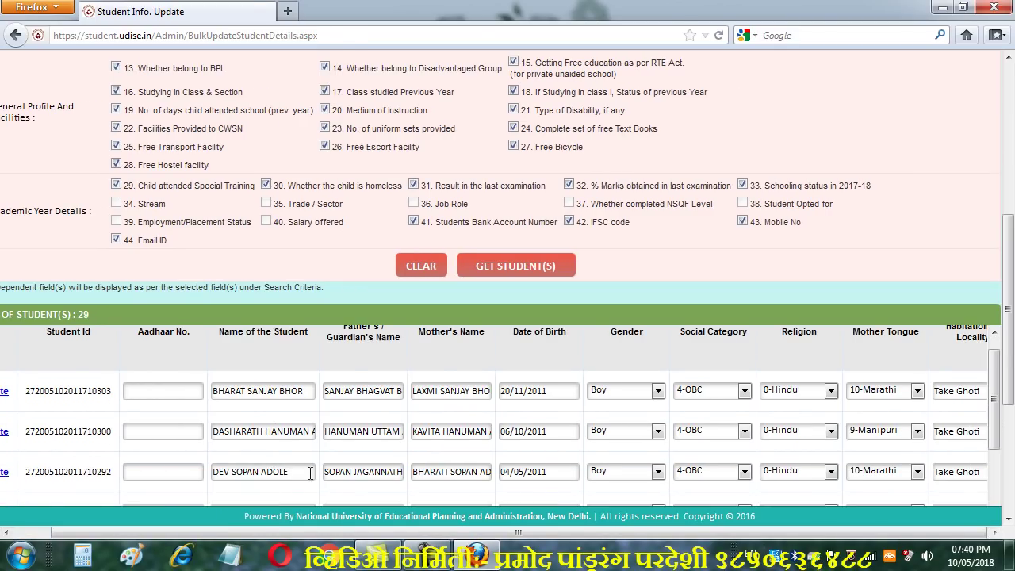
pyautogui.scroll(1, 662, 486)
pyautogui.scroll(1, 636, 491)
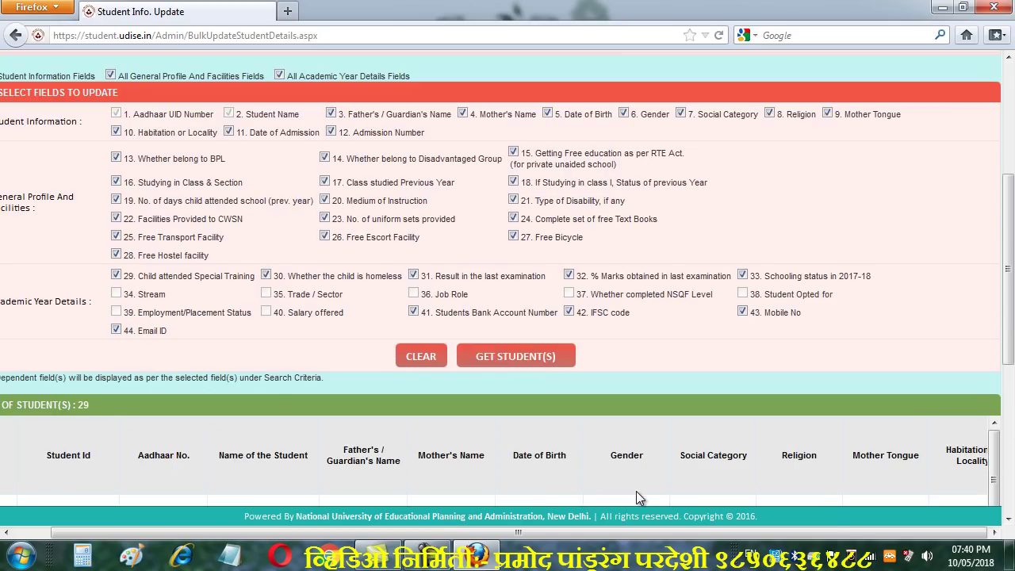
pyautogui.scroll(-2, 636, 491)
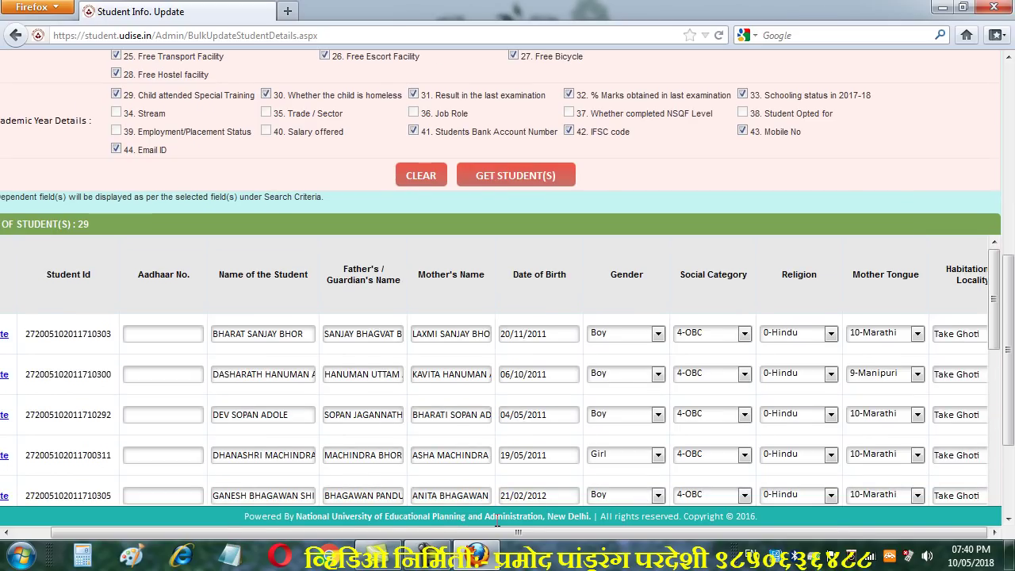
pyautogui.scroll(-2, 721, 511)
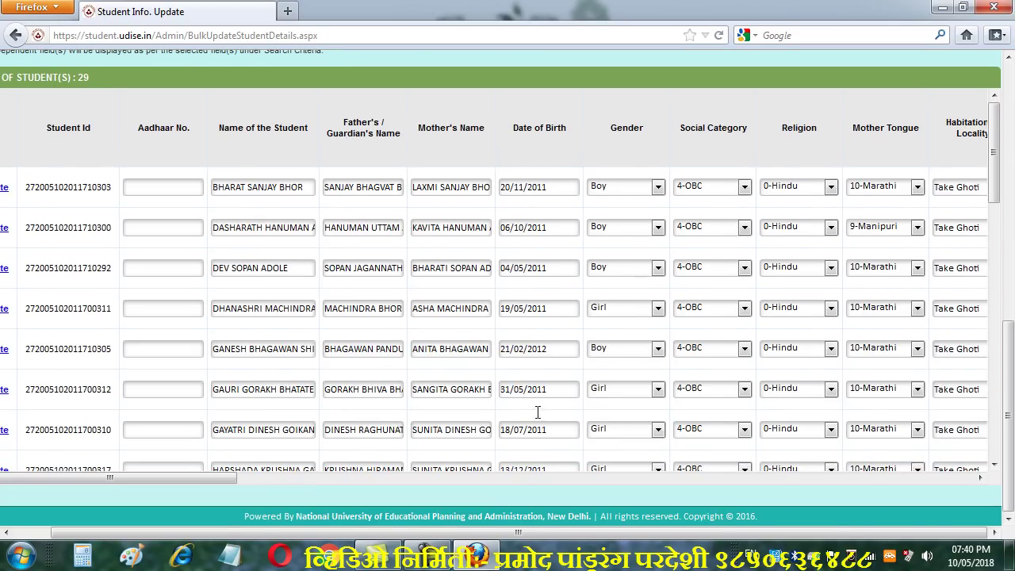
pyautogui.scroll(1, 642, 487)
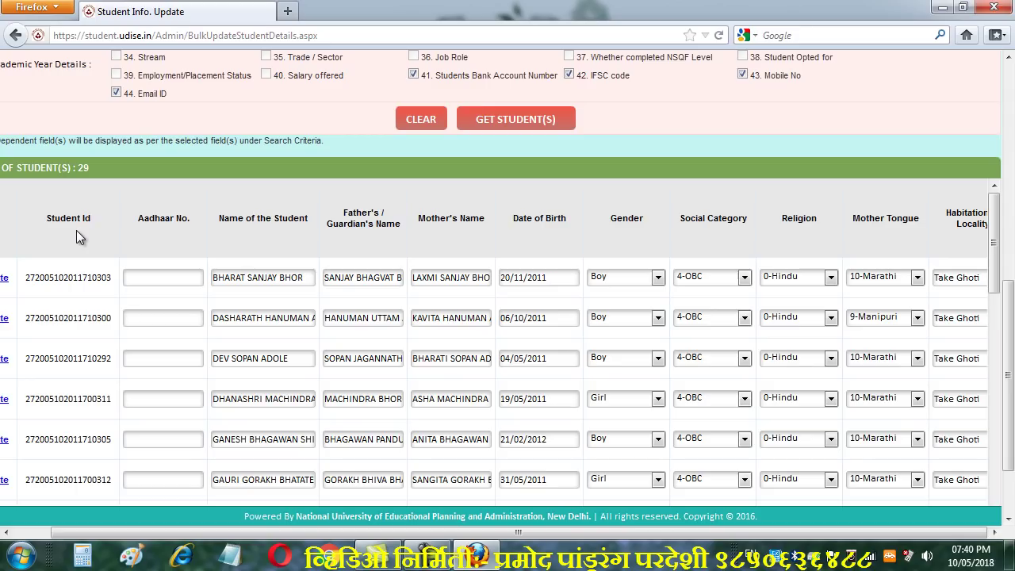
pyautogui.hscroll(3, 75, 230)
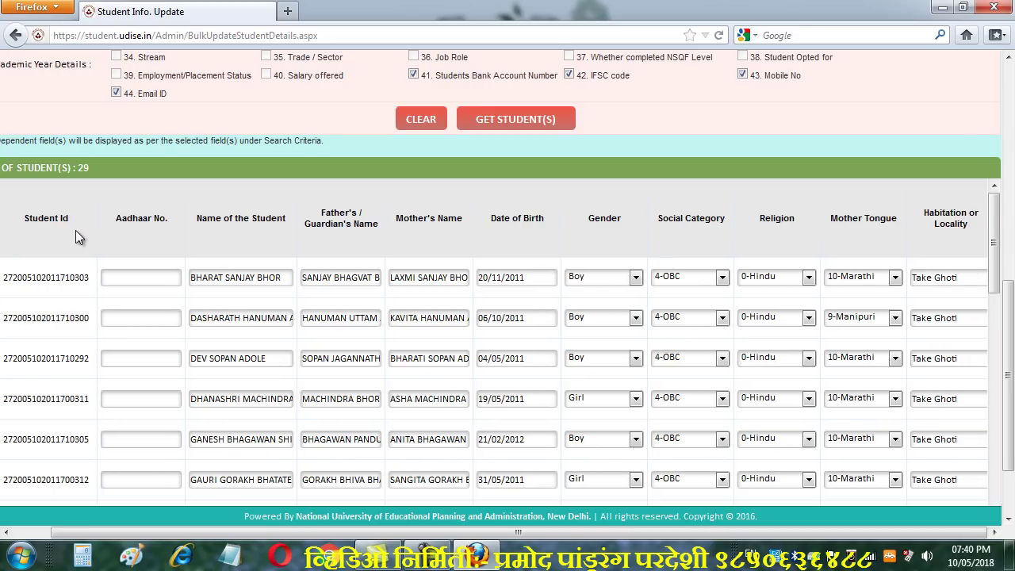
pyautogui.hscroll(2, 75, 230)
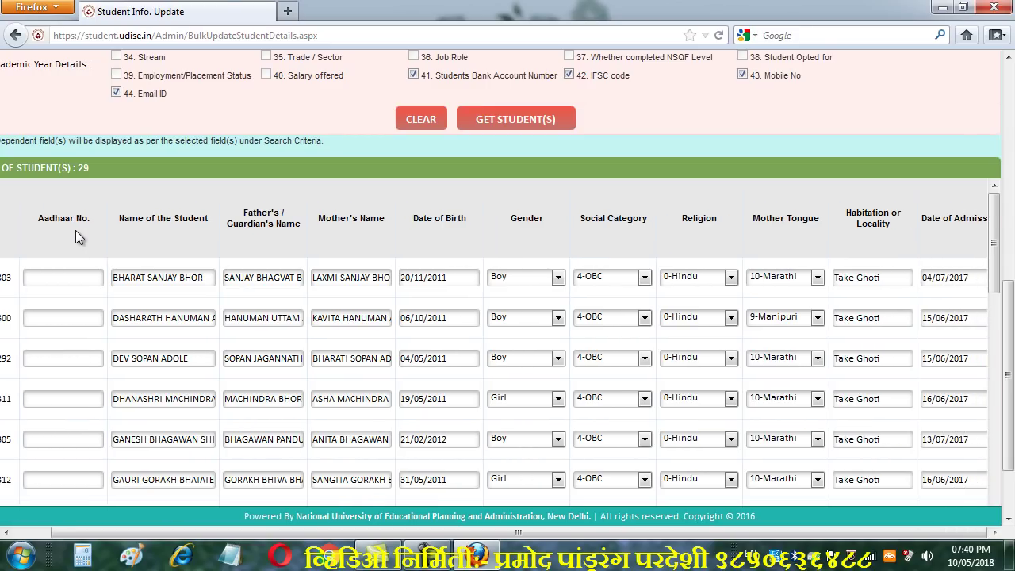
pyautogui.hscroll(5, 75, 230)
pyautogui.hscroll(5, 75, 230)
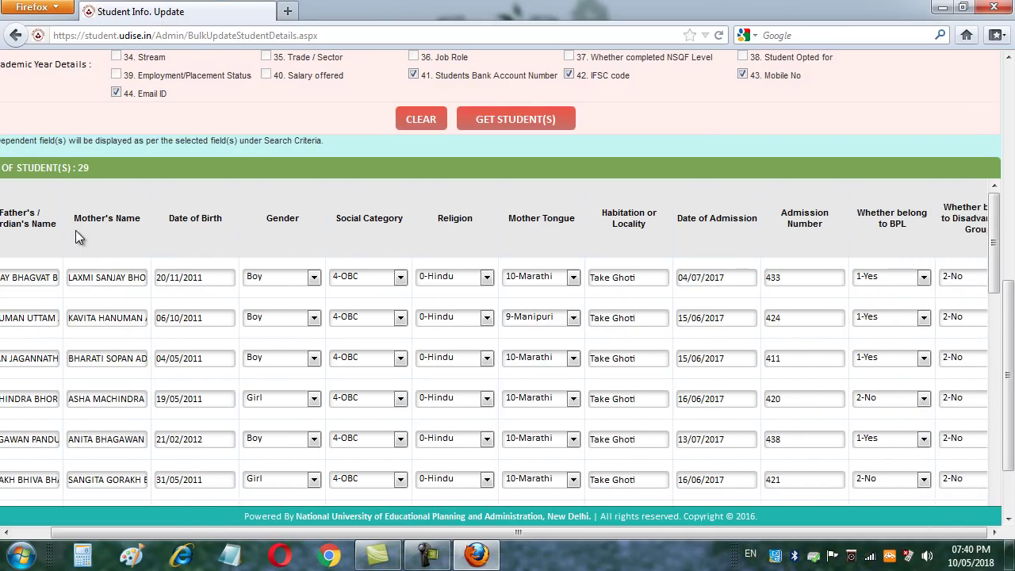
pyautogui.hscroll(7, 75, 230)
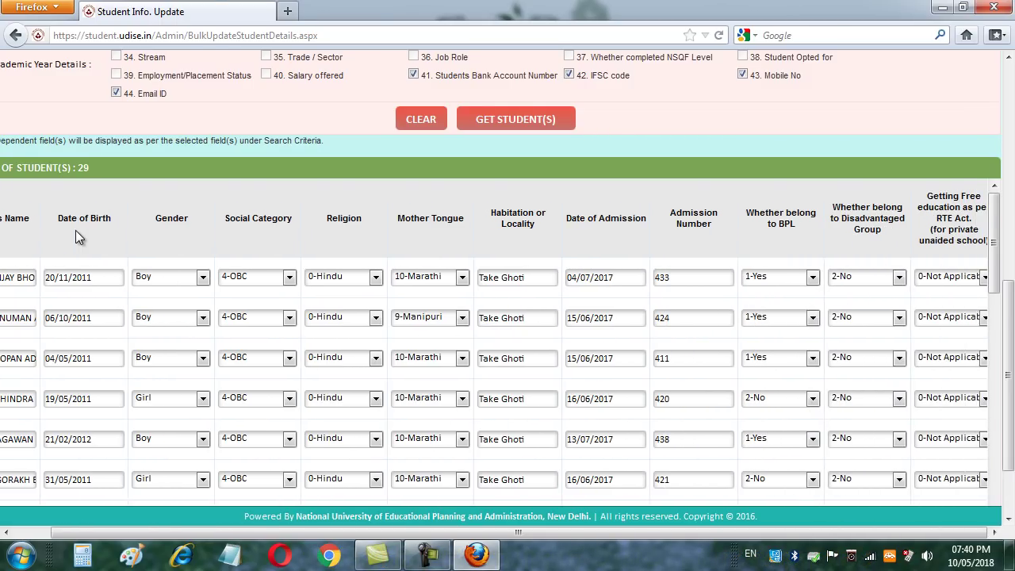
pyautogui.hscroll(10, 75, 230)
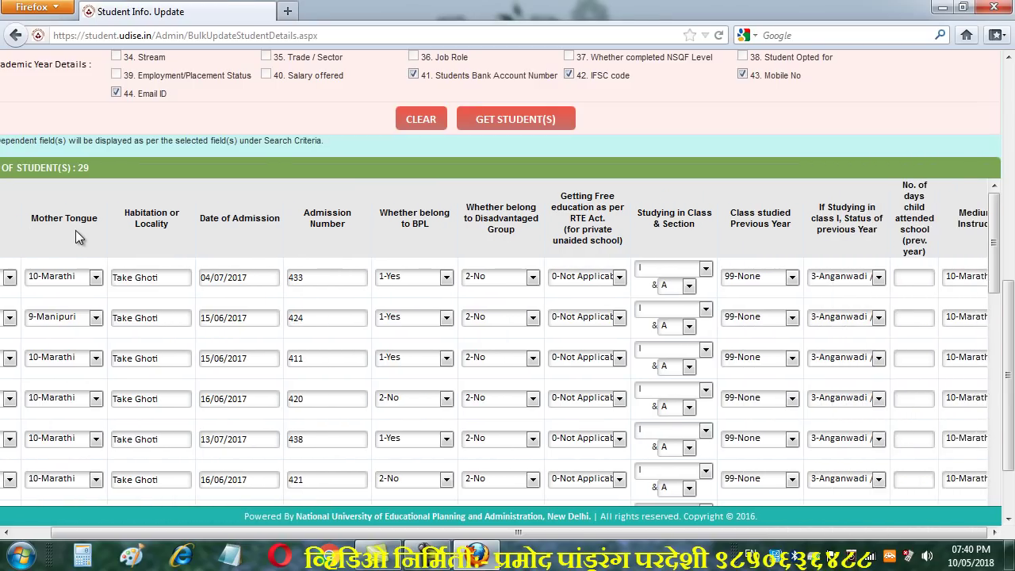
pyautogui.hscroll(10, 75, 230)
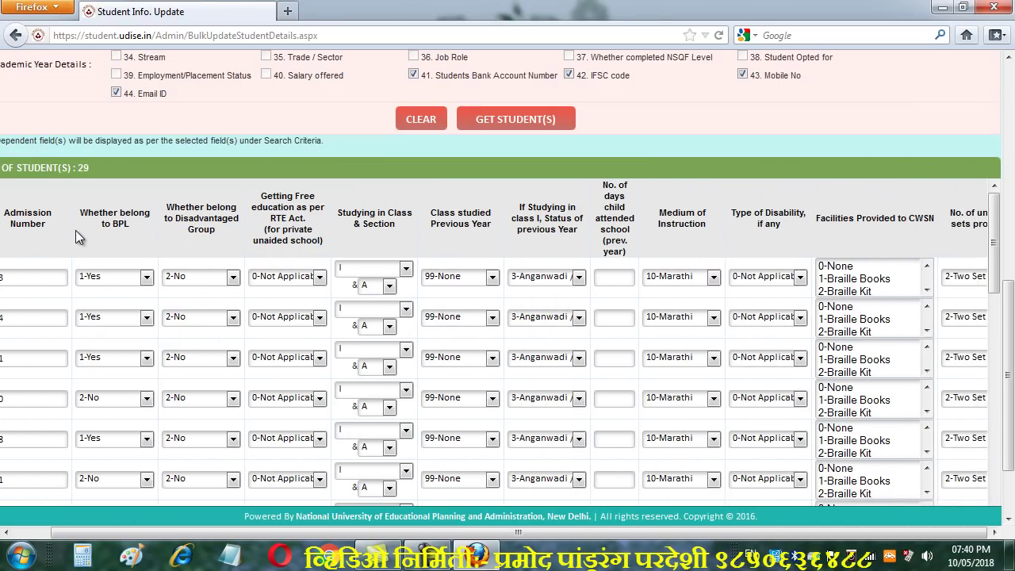
pyautogui.hscroll(7, 76, 230)
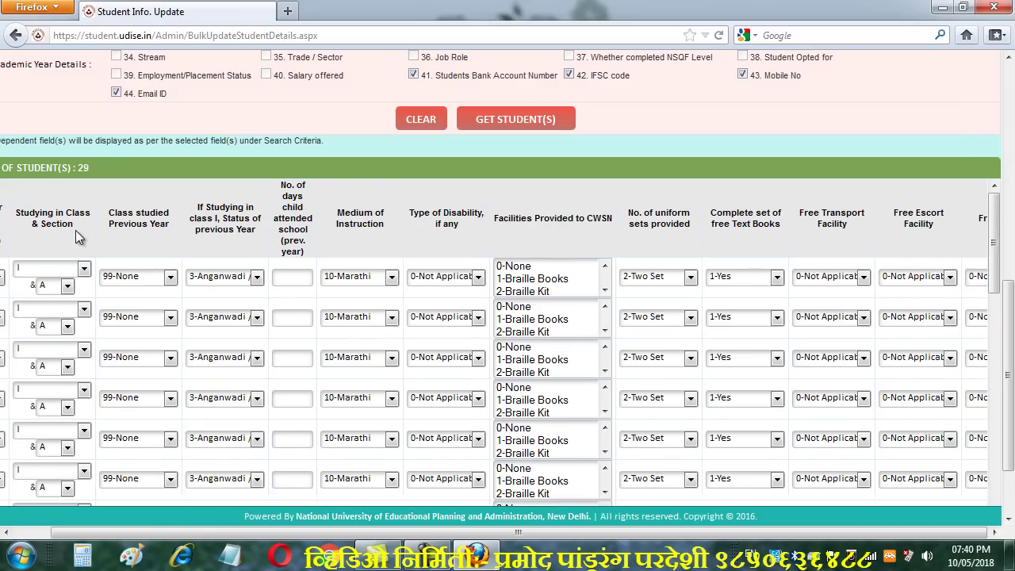
pyautogui.hscroll(8, 75, 230)
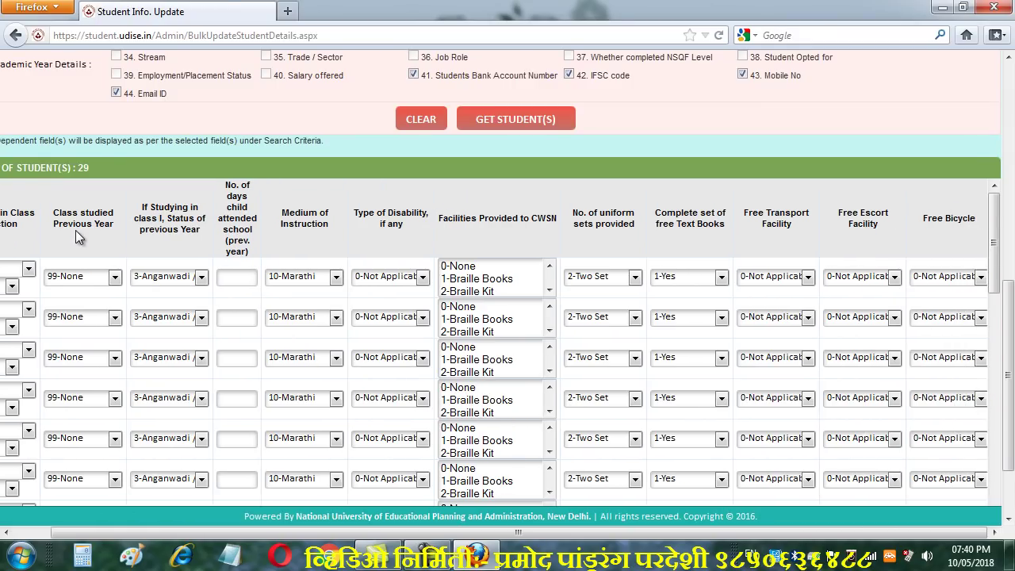
pyautogui.hscroll(12, 76, 230)
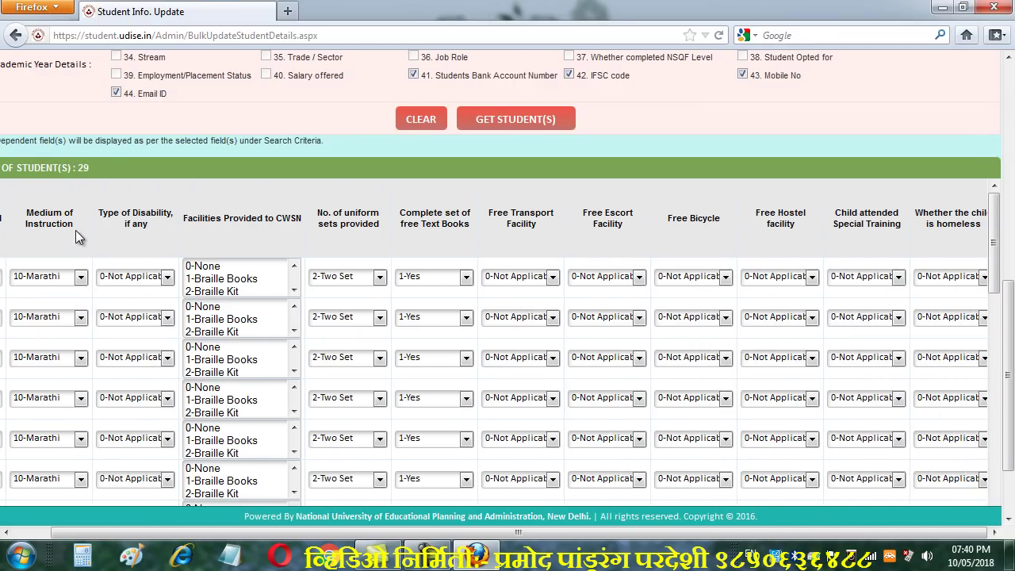
pyautogui.hscroll(7, 75, 230)
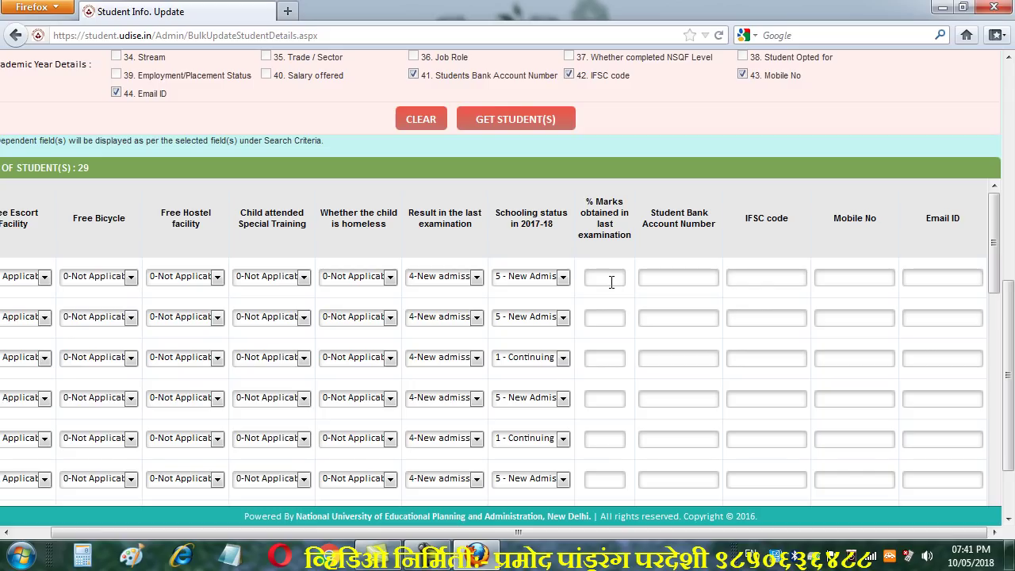
pyautogui.click(694, 276)
pyautogui.click(753, 277)
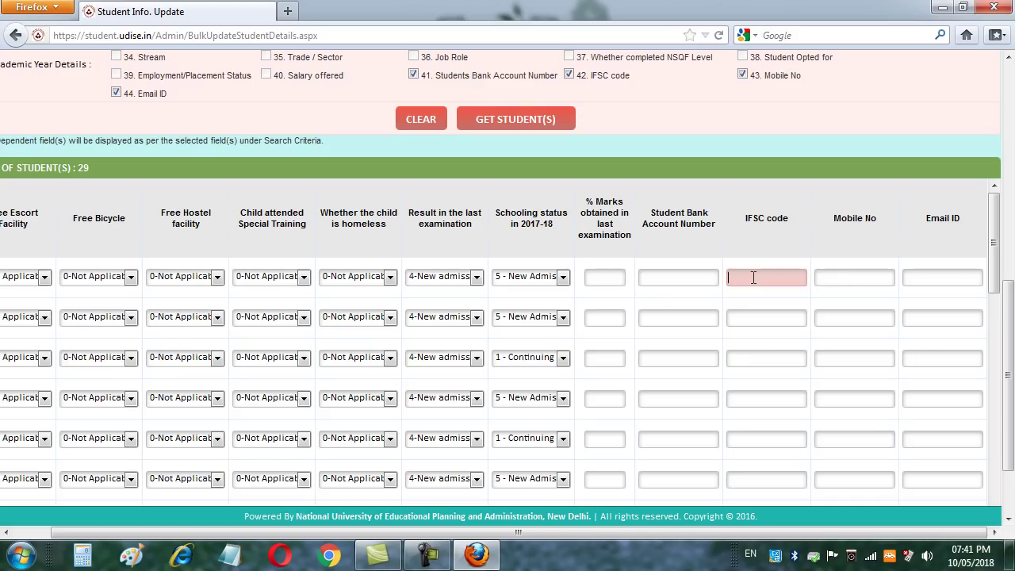
pyautogui.click(847, 276)
pyautogui.click(930, 275)
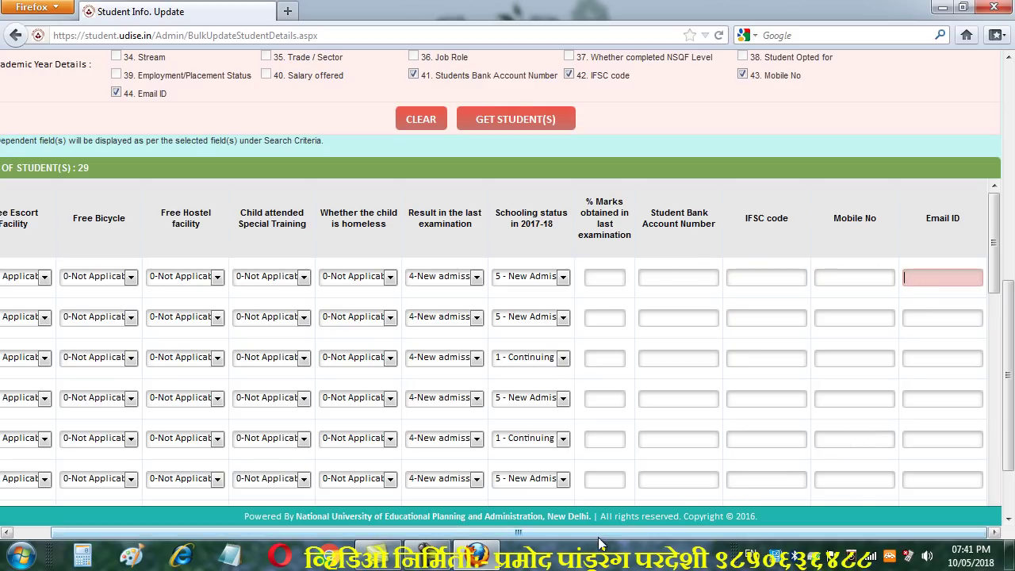
pyautogui.click(632, 255)
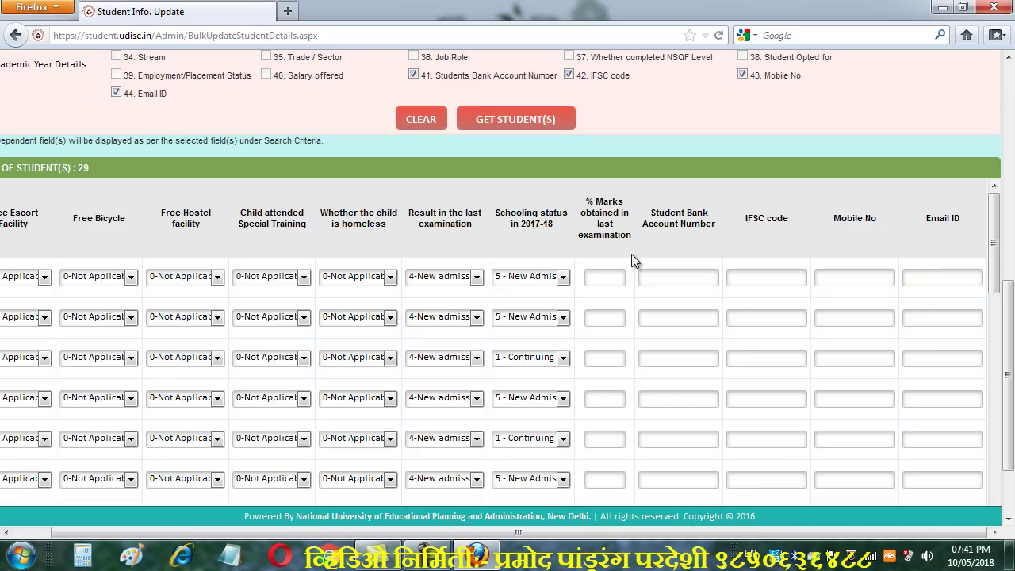
pyautogui.press('Left')
pyautogui.press('Left')
pyautogui.press('Left')
pyautogui.press('Left')
pyautogui.press('Left')
pyautogui.press('Left')
pyautogui.press('Left')
pyautogui.press('Left')
pyautogui.press('Left')
pyautogui.press('Left')
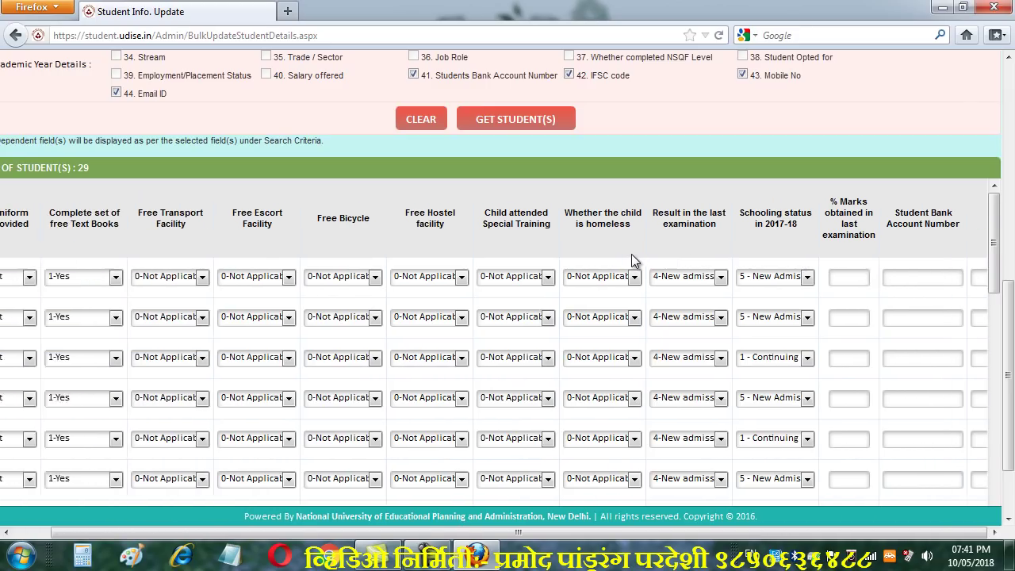
pyautogui.press('Left')
pyautogui.press('Left')
pyautogui.press('Left')
pyautogui.press('Left')
pyautogui.press('Left')
pyautogui.press('Left')
pyautogui.press('Left')
pyautogui.press('Left')
pyautogui.press('Left')
pyautogui.press('Left')
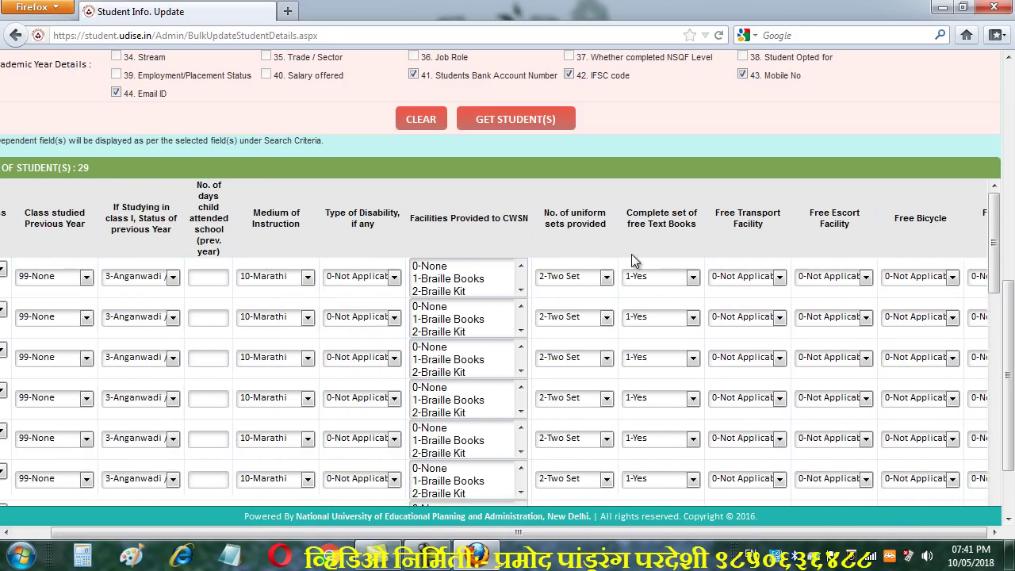
pyautogui.press('Left')
pyautogui.press('Left')
pyautogui.press('Left')
pyautogui.press('Left')
pyautogui.press('Left')
pyautogui.press('Left')
pyautogui.press('Left')
pyautogui.press('Left')
pyautogui.press('Left')
pyautogui.press('Left')
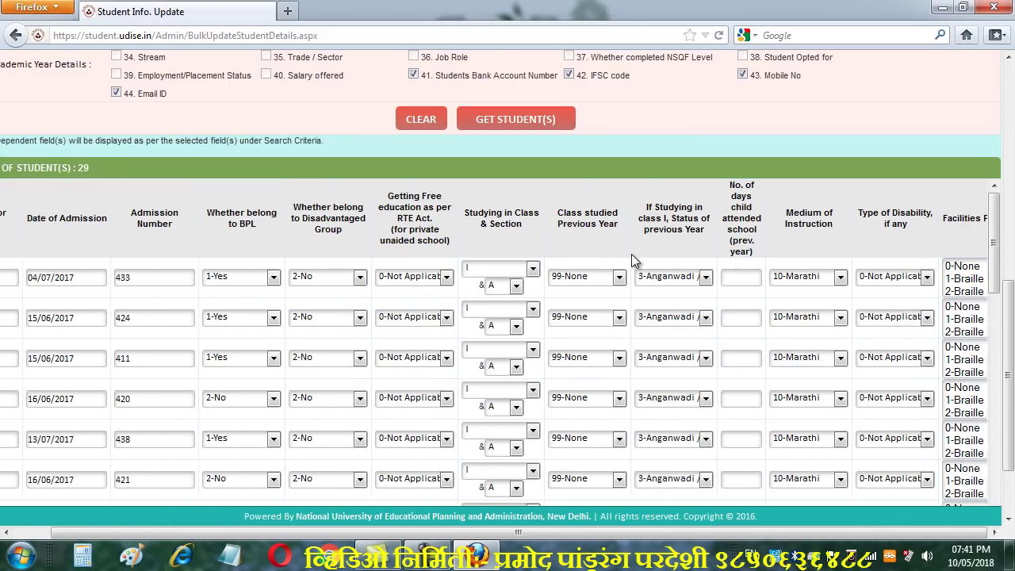
pyautogui.press('Left')
pyautogui.press('Left')
pyautogui.press('Left')
pyautogui.press('Left')
pyautogui.press('Left')
pyautogui.press('Left')
pyautogui.press('Left')
pyautogui.press('Left')
pyautogui.press('Left')
pyautogui.press('Left')
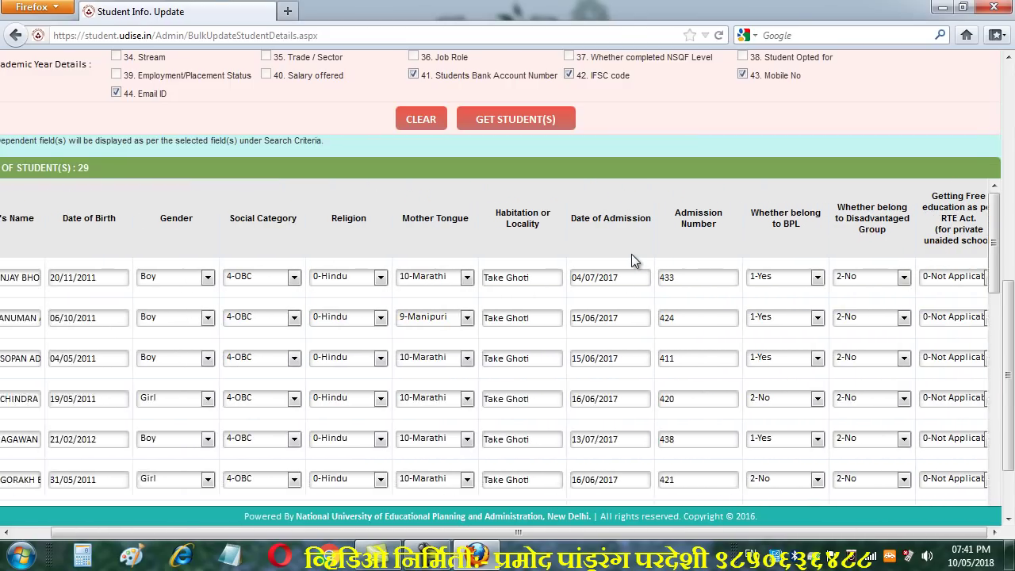
pyautogui.press('Left')
pyautogui.press('Left')
pyautogui.press('Left')
pyautogui.press('Left')
pyautogui.press('Left')
pyautogui.press('Left')
pyautogui.press('Left')
pyautogui.press('Left')
pyautogui.press('Left')
pyautogui.press('Left')
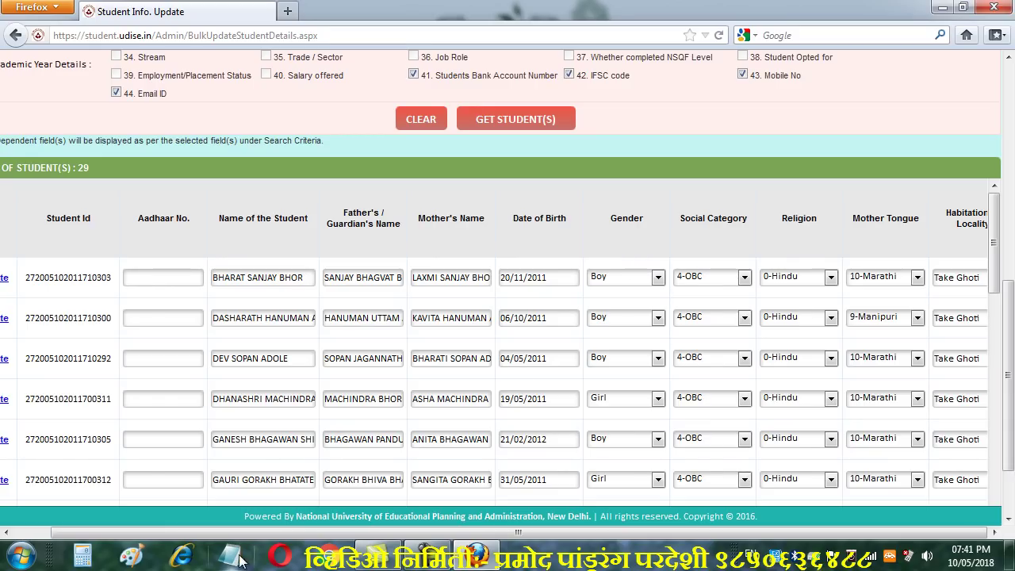
# Enter the third student's 12-digit Aadhaar number in the Aadhaar No. box
pyautogui.moveTo(167, 536); pyautogui.dragTo(130, 536)
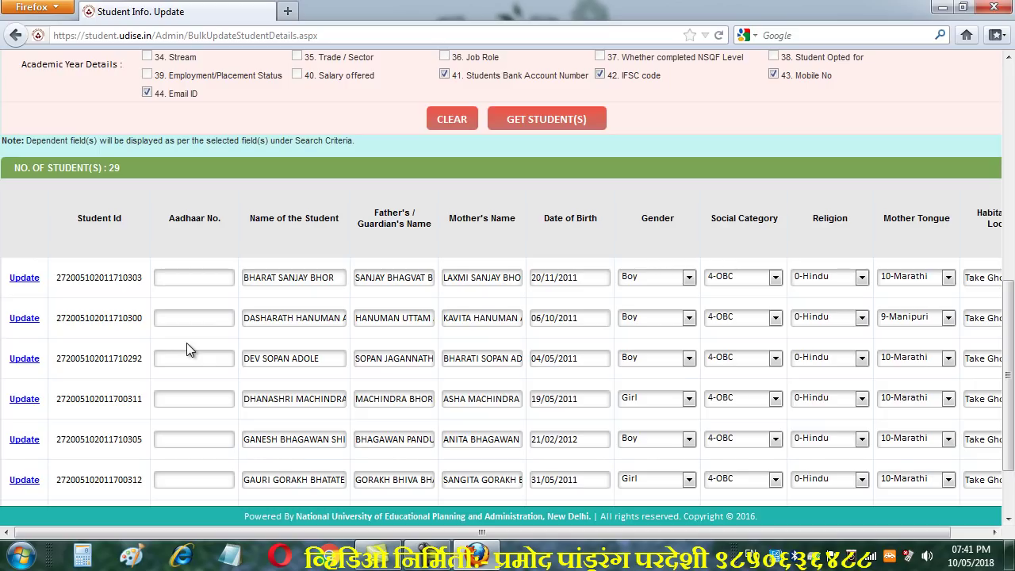
pyautogui.click(182, 359)
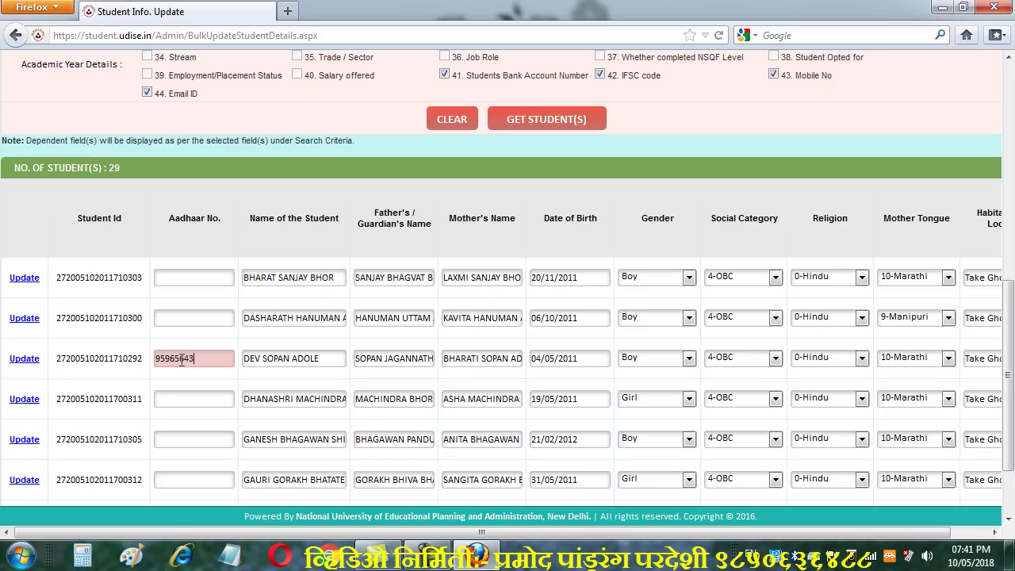
pyautogui.click(195, 382)
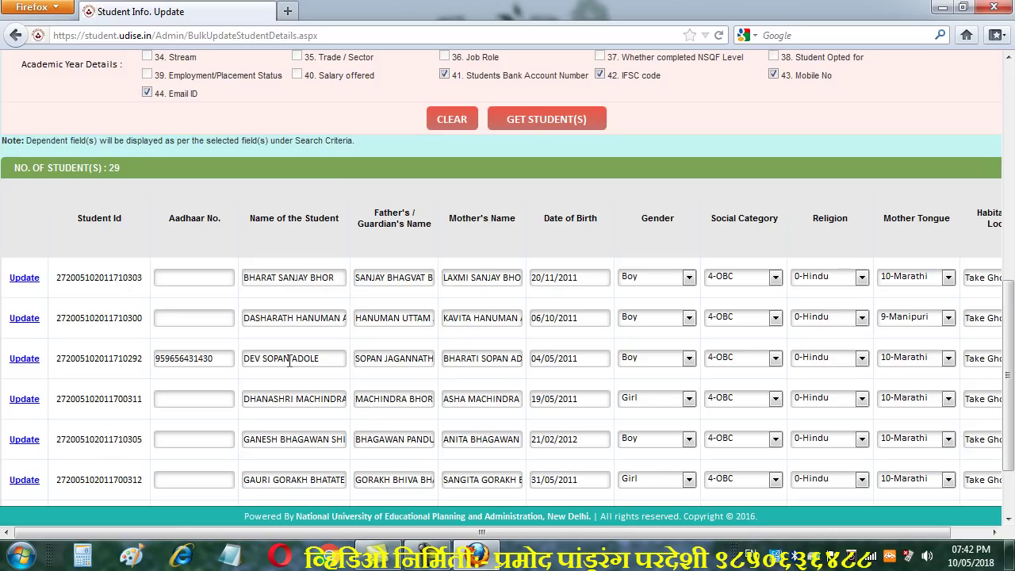
pyautogui.click(289, 360)
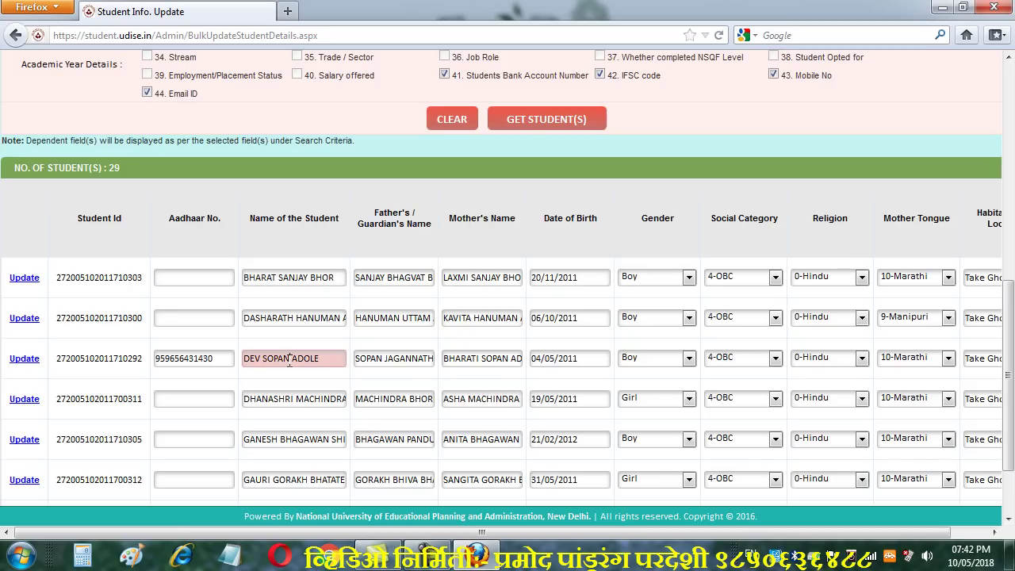
pyautogui.click(411, 359)
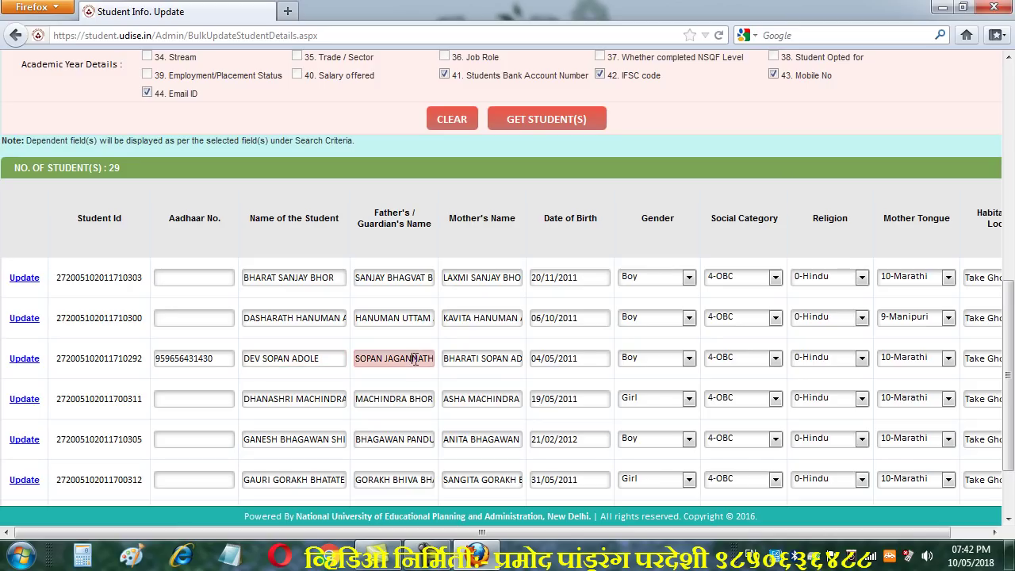
pyautogui.click(474, 363)
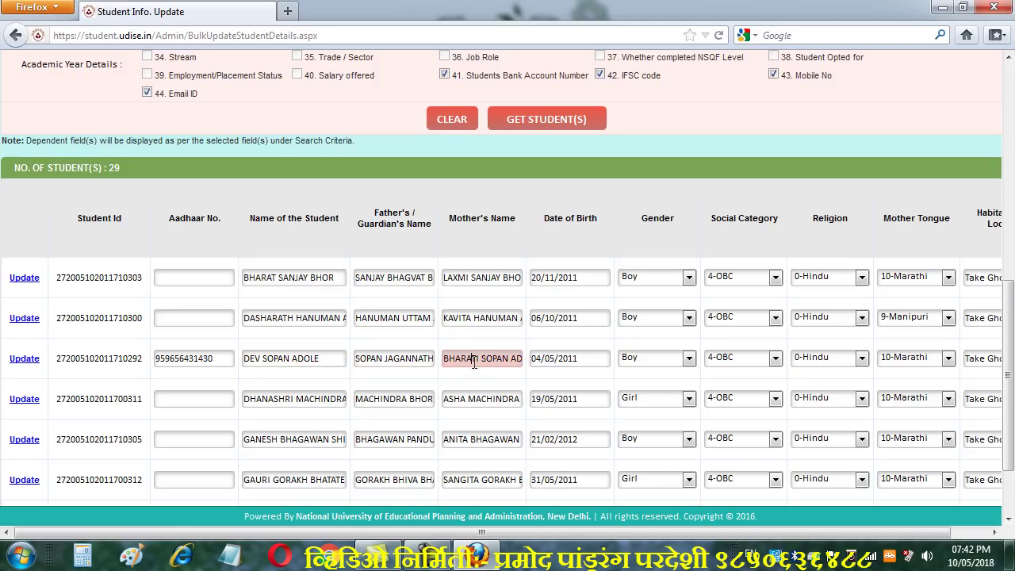
pyautogui.click(405, 363)
pyautogui.click(482, 359)
pyautogui.click(416, 363)
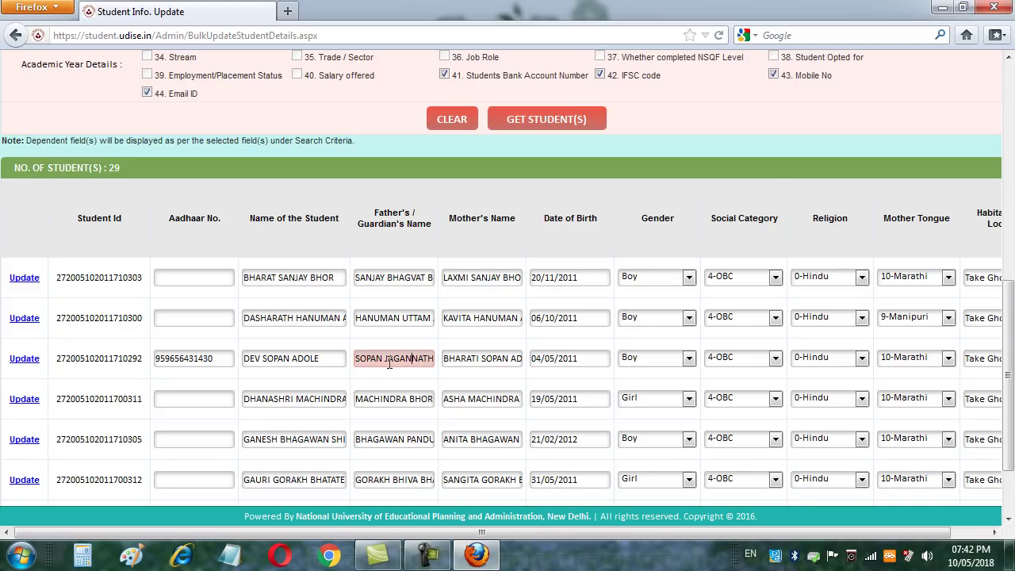
pyautogui.click(488, 361)
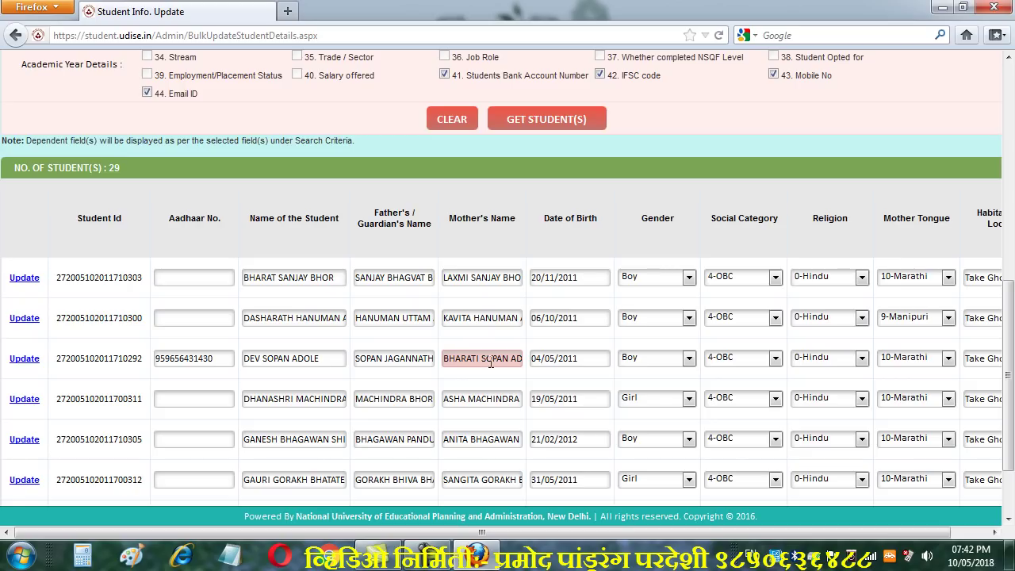
pyautogui.click(602, 360)
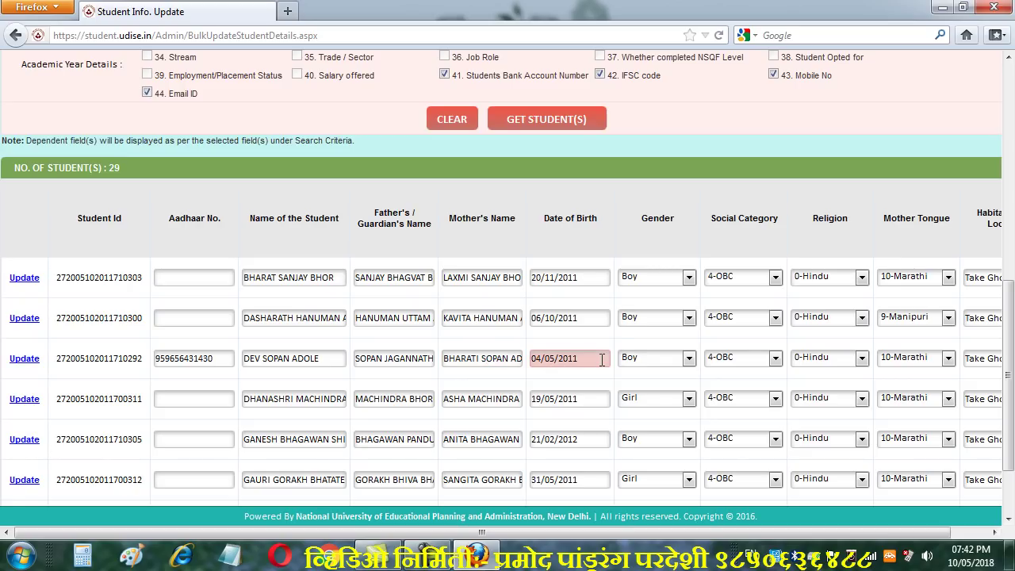
pyautogui.click(688, 359)
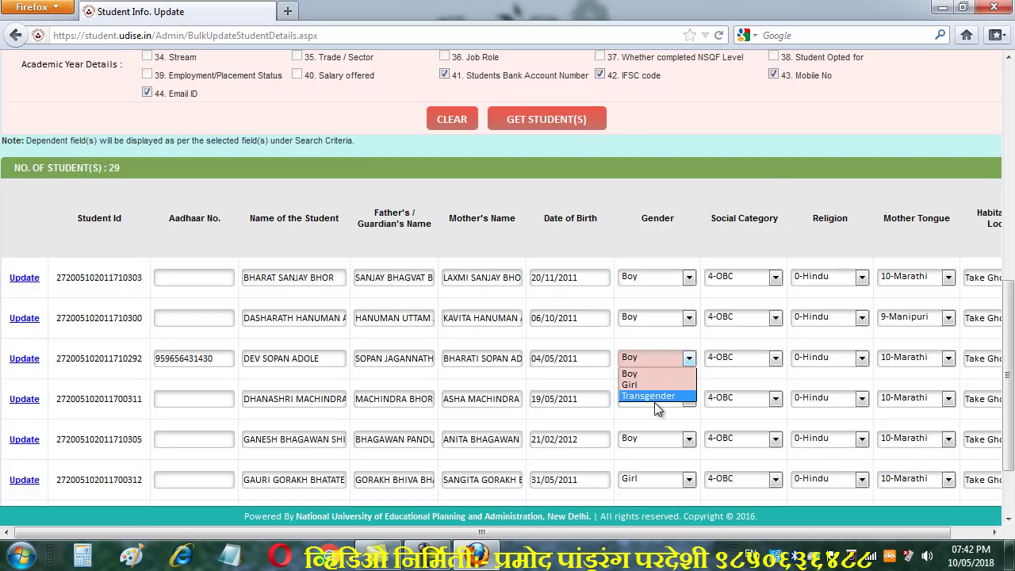
pyautogui.click(692, 360)
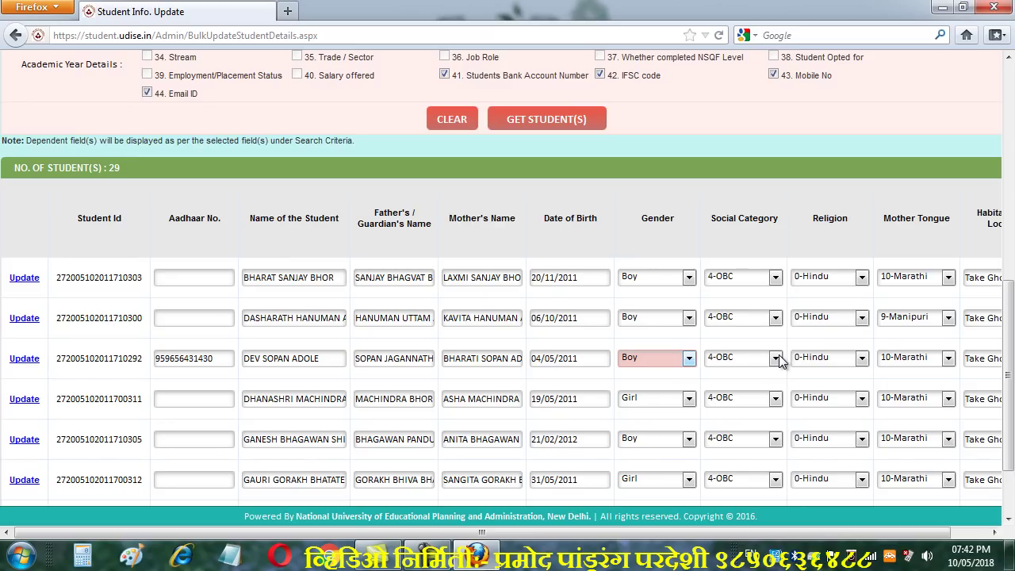
pyautogui.click(777, 359)
pyautogui.click(775, 358)
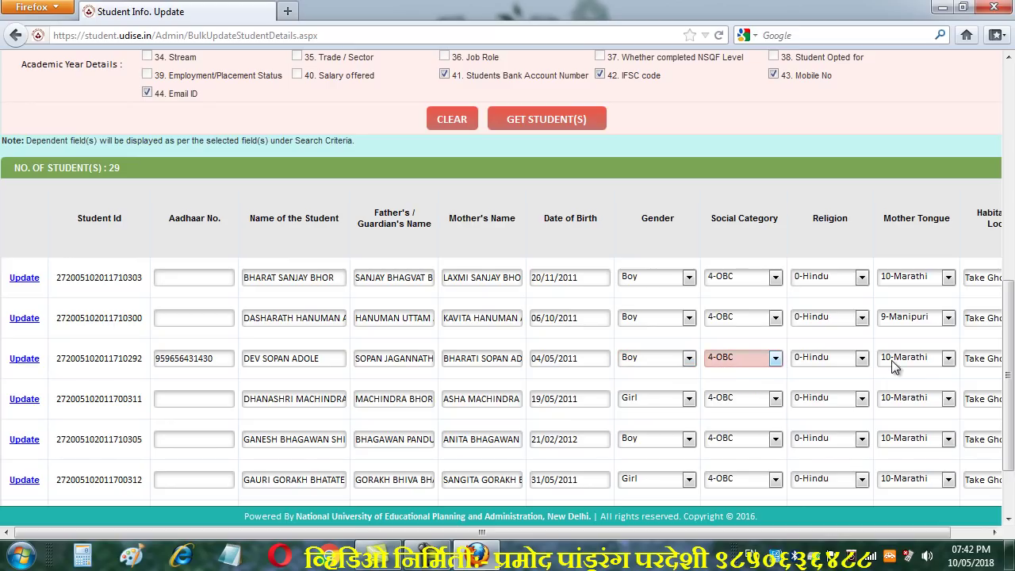
pyautogui.click(862, 361)
pyautogui.click(861, 358)
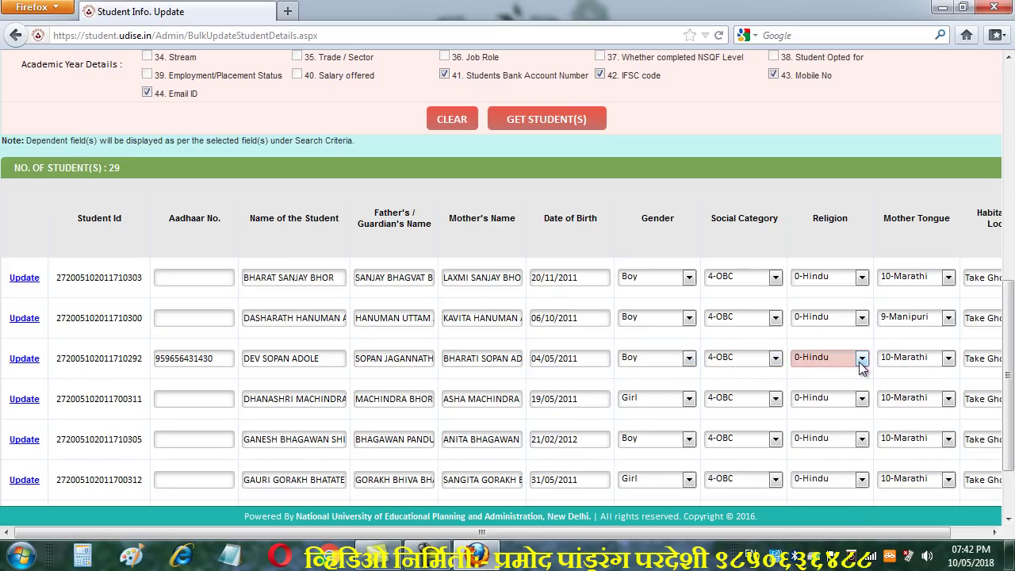
pyautogui.click(949, 358)
pyautogui.click(950, 352)
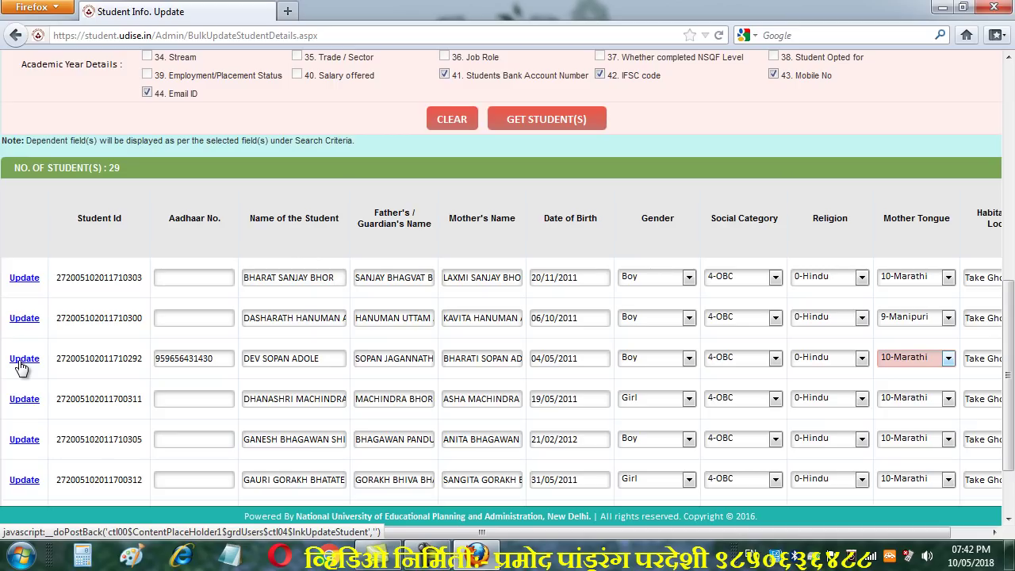
# Use the Update link on the third student's row to save it
pyautogui.click(22, 361)
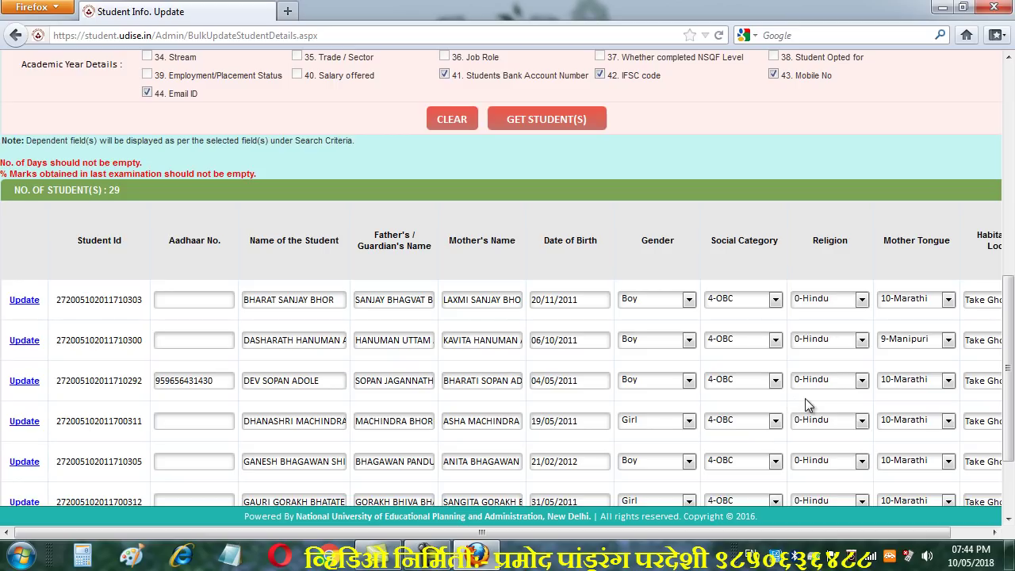
pyautogui.scroll(8, 664, 368)
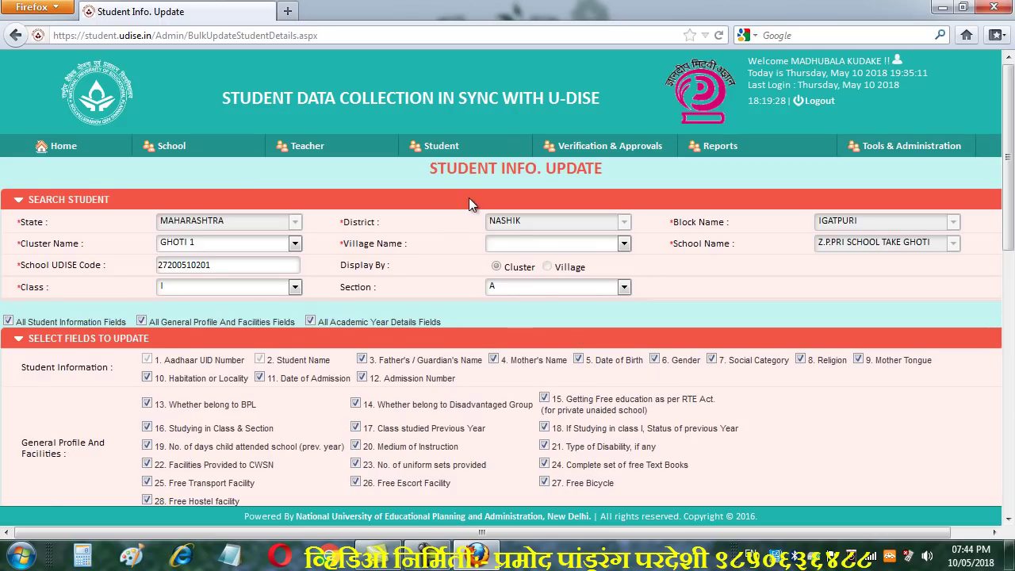
pyautogui.moveTo(453, 149)
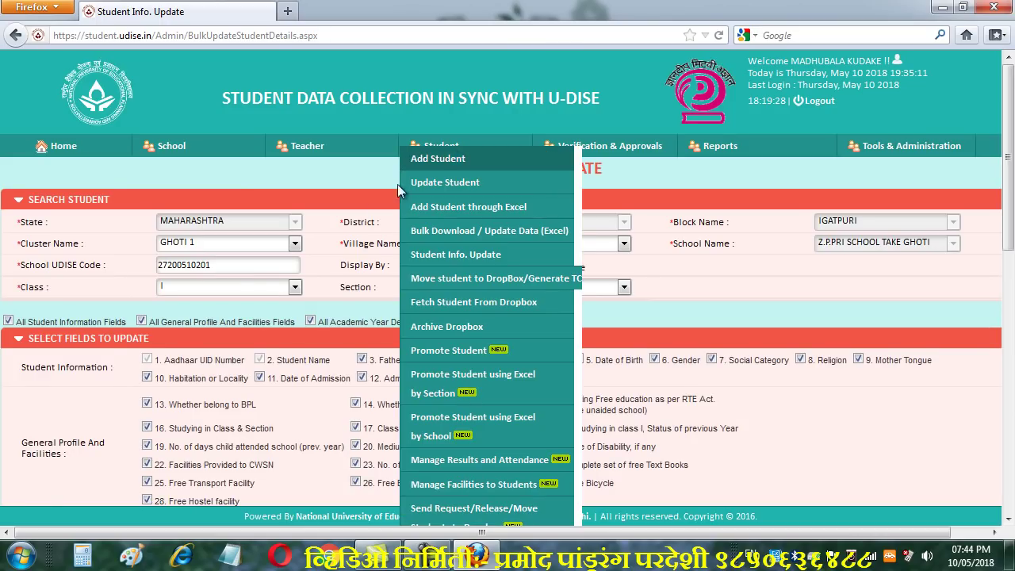
pyautogui.click(295, 287)
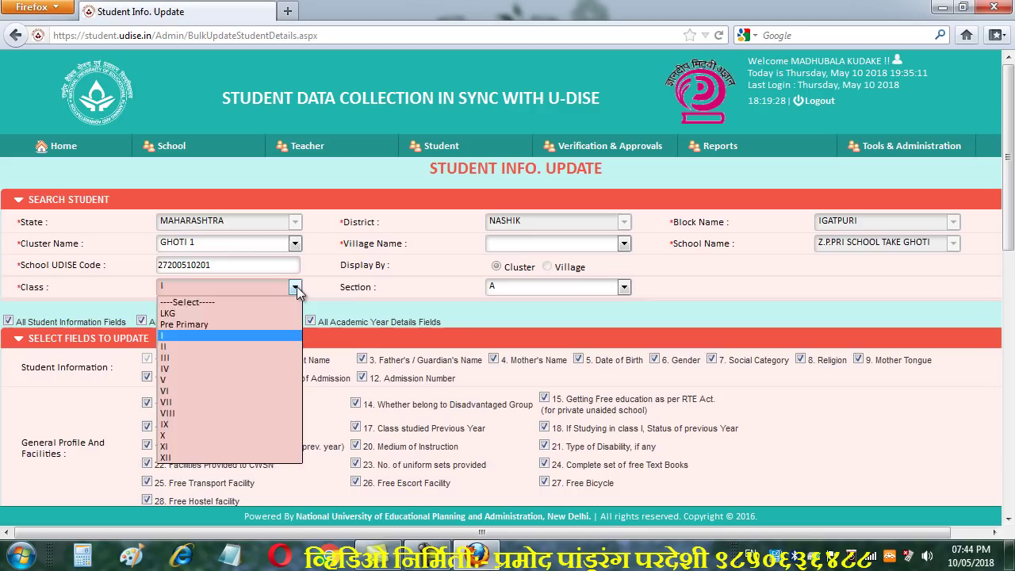
pyautogui.click(297, 287)
pyautogui.click(625, 287)
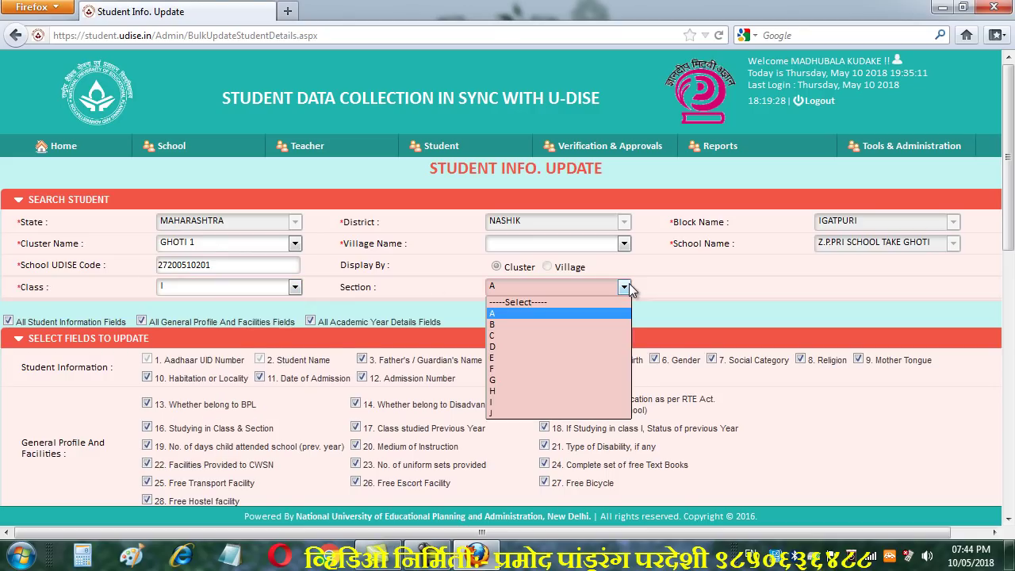
pyautogui.click(629, 287)
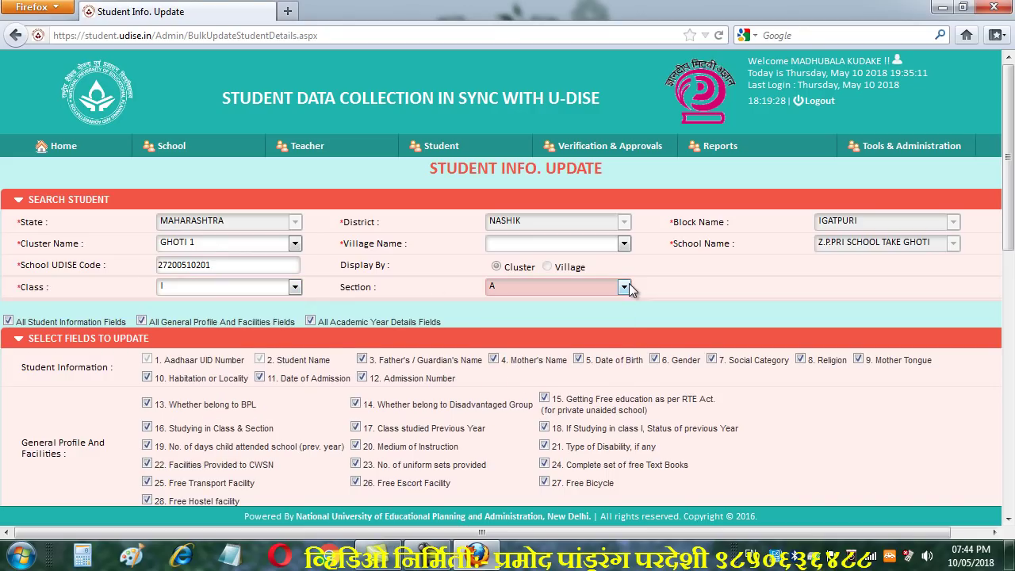